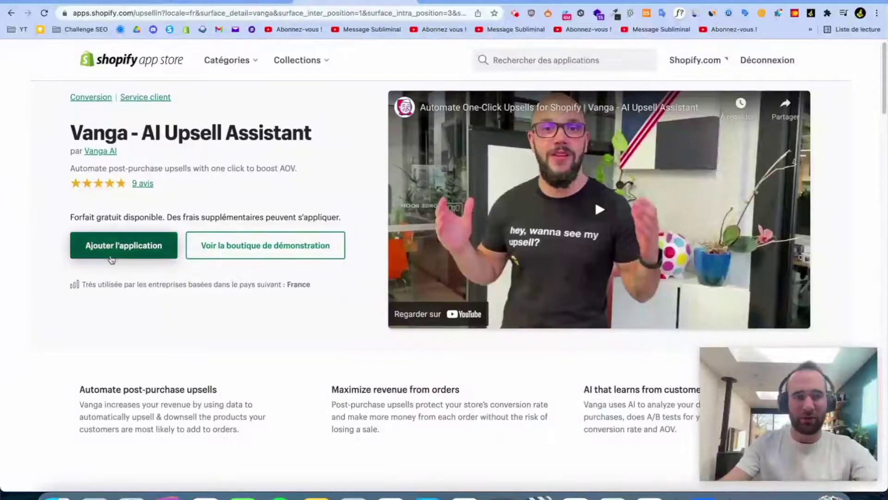
Install the Vanga - AI Upsell Assistant app on the store and dismiss its introduction slides
left_click(113, 254)
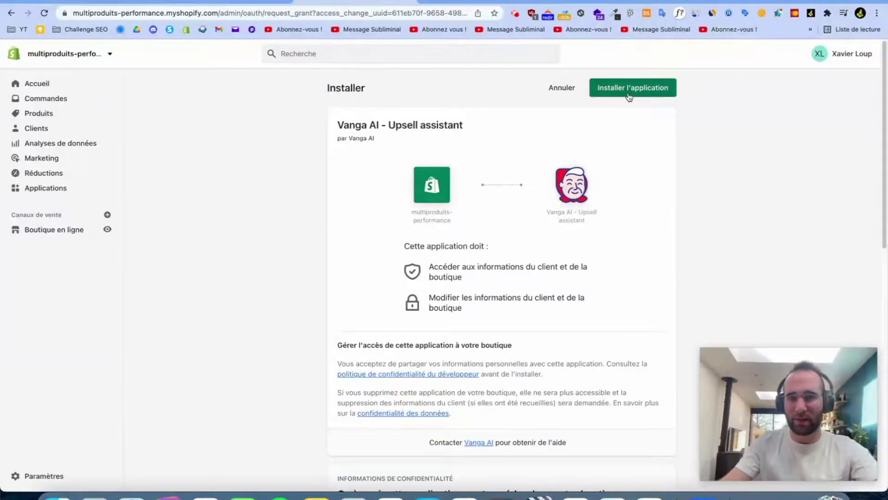
left_click(630, 92)
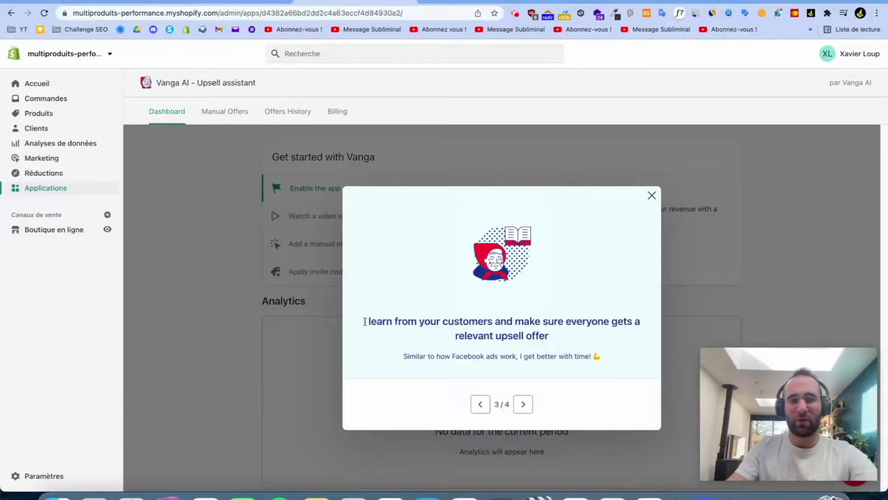
left_click_drag(364, 322, 565, 337)
left_click(573, 336)
left_click(525, 406)
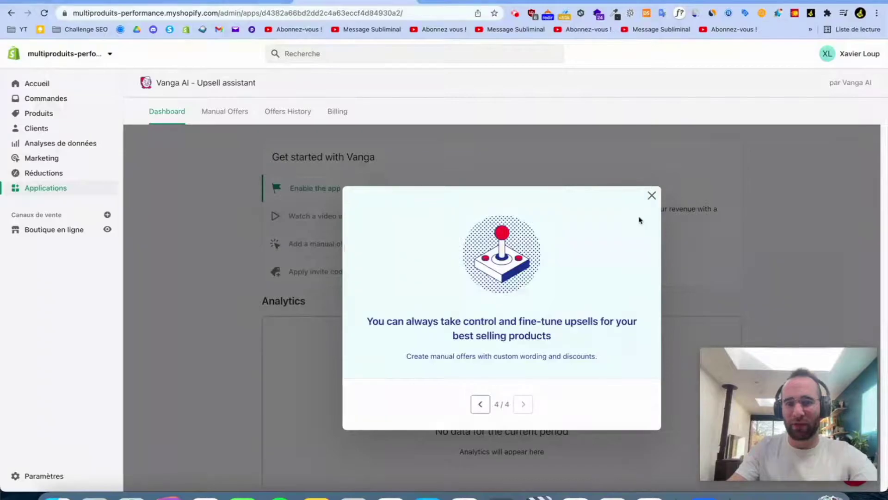
left_click(652, 196)
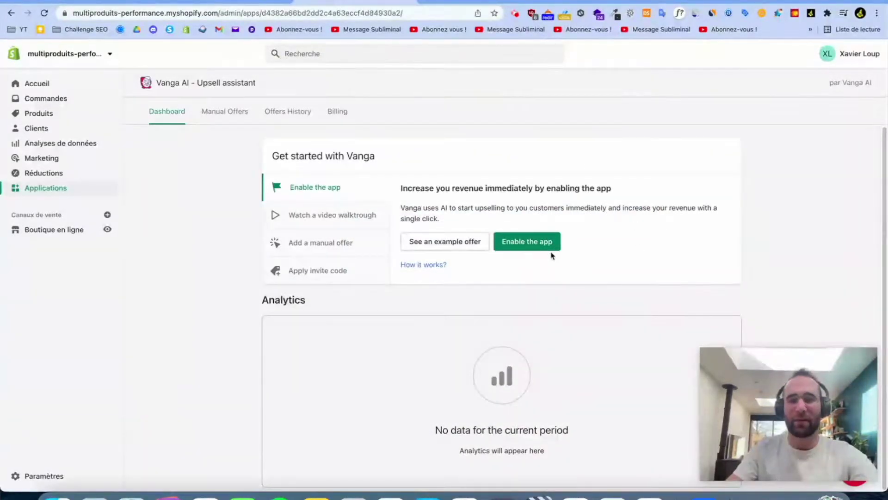
Start enabling Vanga, select Vanga AI - Upsell assistant as the post-purchase page application in the store's checkout settings, and save
left_click(531, 244)
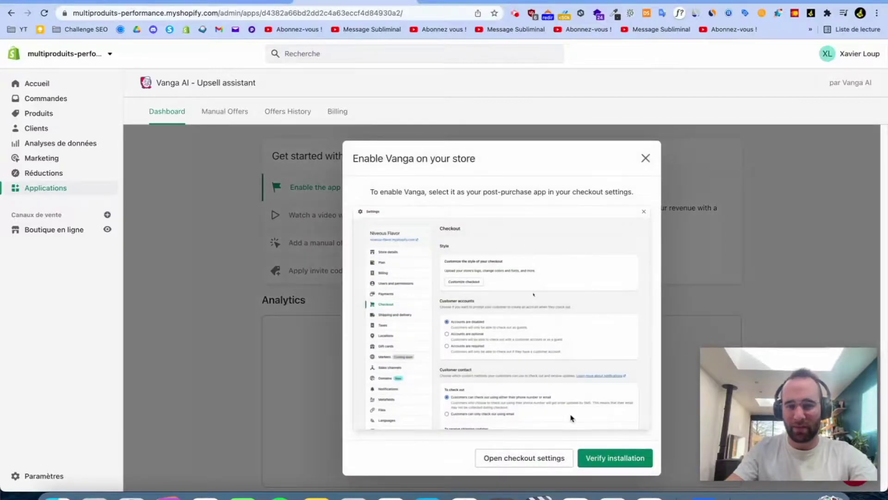
left_click(524, 460)
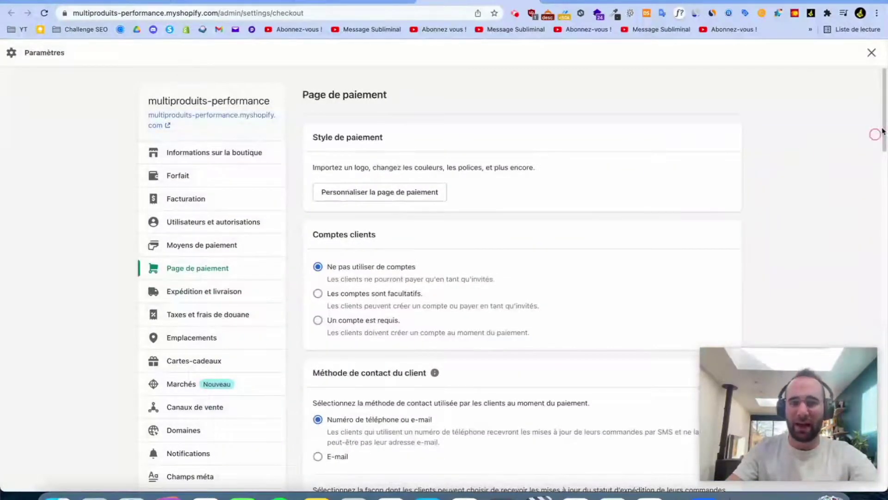
scroll(885, 97, "down", 20)
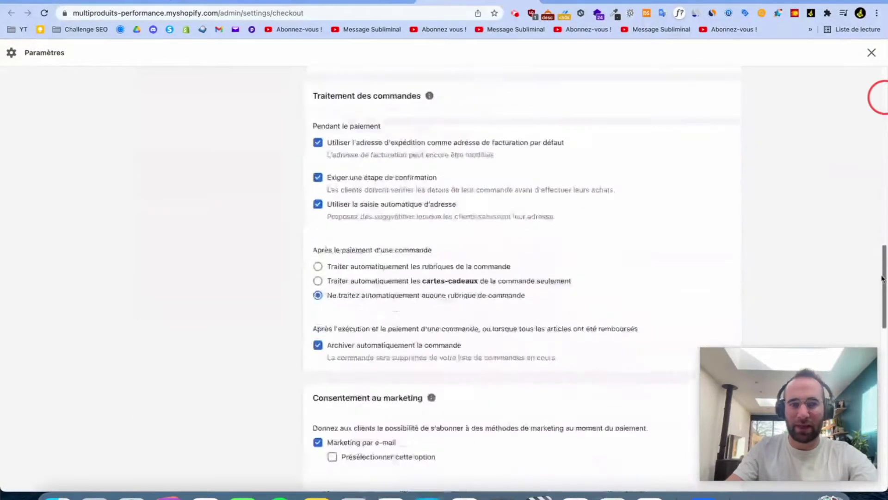
scroll(771, 242, "down", 5)
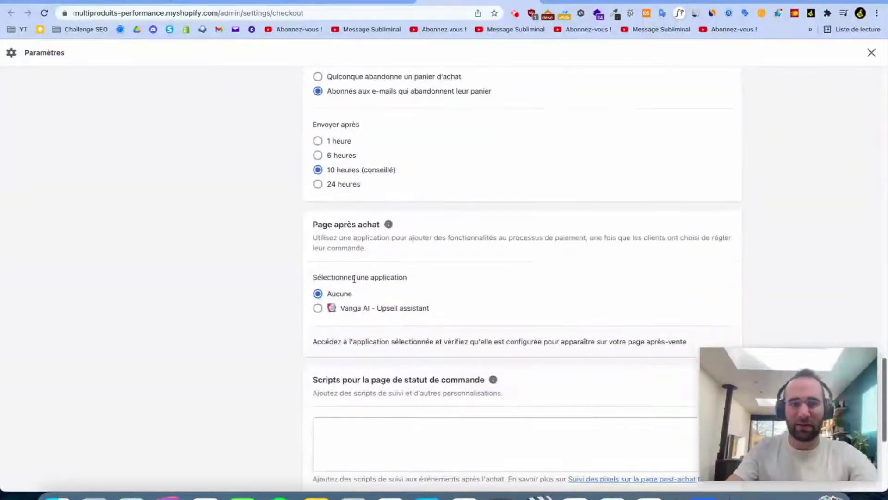
left_click_drag(321, 277, 472, 290)
left_click_drag(314, 226, 476, 250)
left_click(476, 250)
left_click(317, 239)
left_click_drag(317, 238, 425, 252)
left_click(425, 251)
left_click(317, 309)
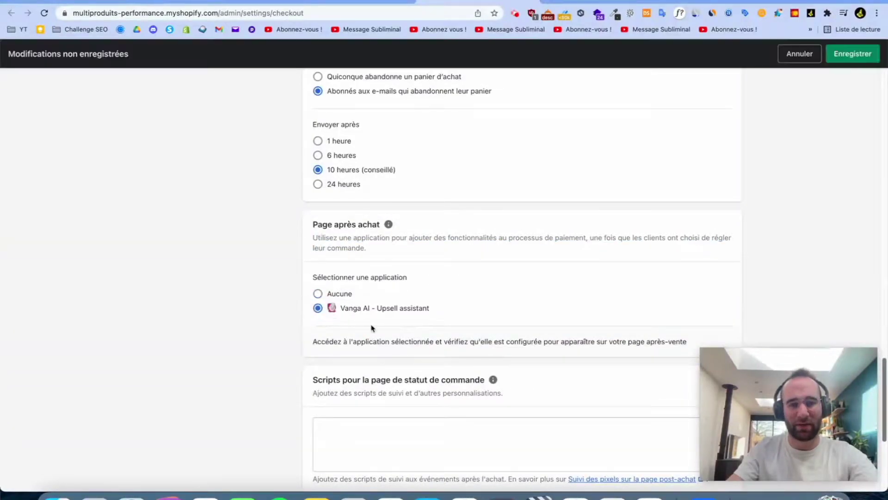
left_click(852, 54)
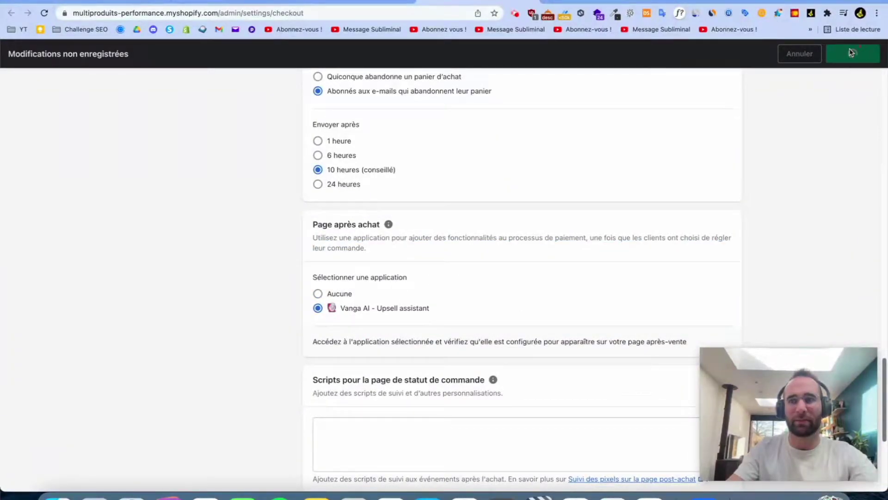
Return to the Vanga app, verify its installation, and show the video walkthrough section of the getting-started guide
left_click(358, 1)
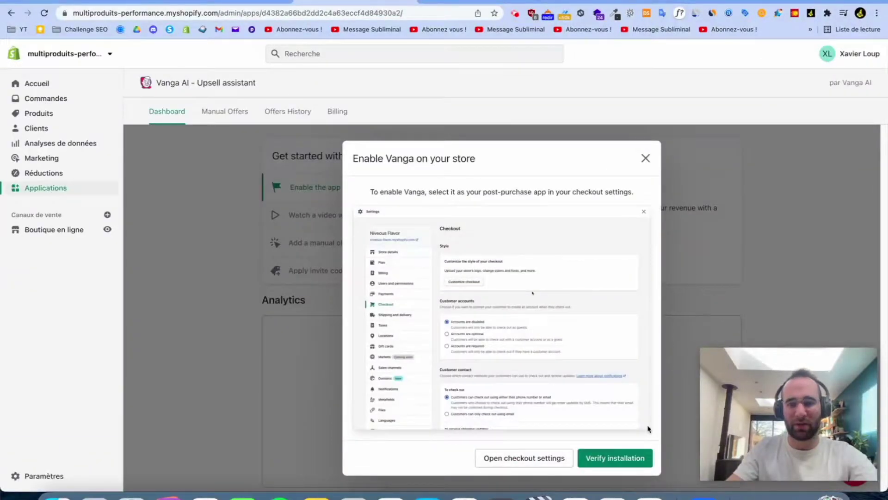
left_click(615, 458)
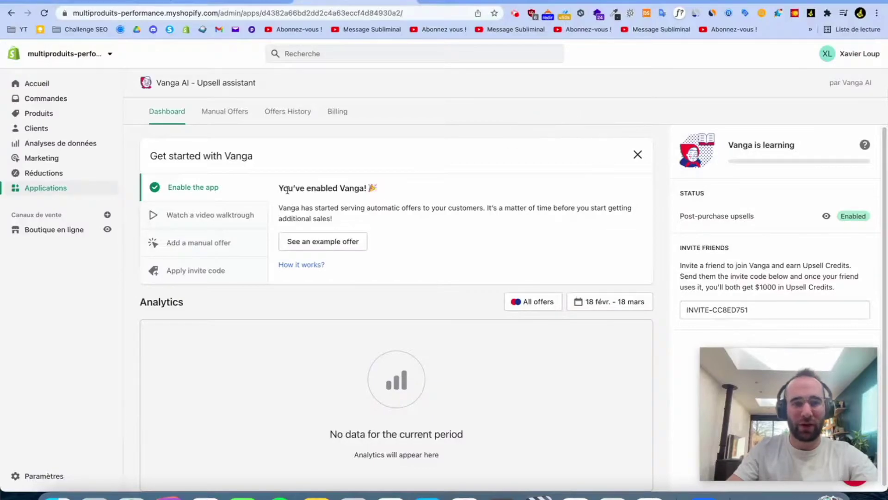
left_click_drag(279, 188, 377, 188)
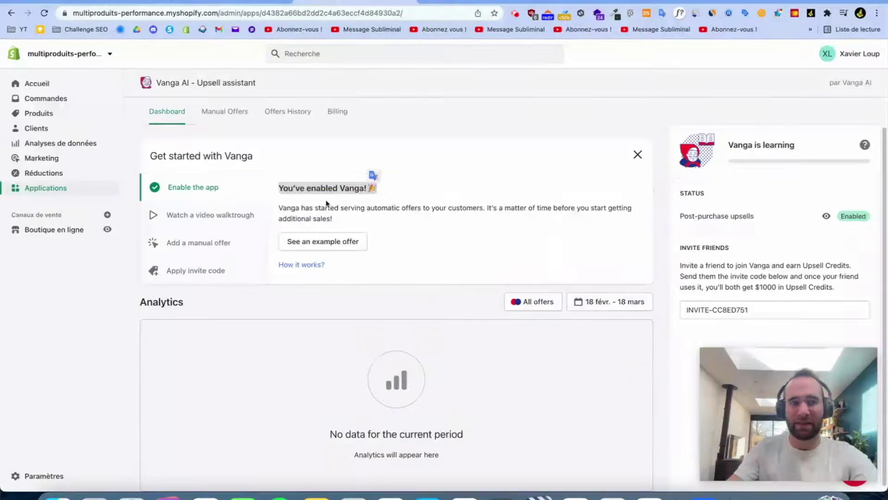
left_click(208, 218)
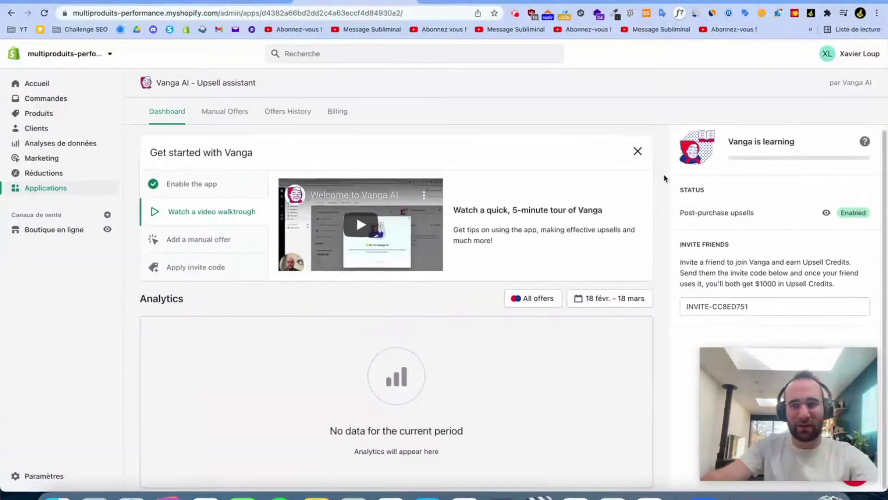
Create a new manual offer in Vanga and read its "When customer buys" trigger explanation
left_click(229, 113)
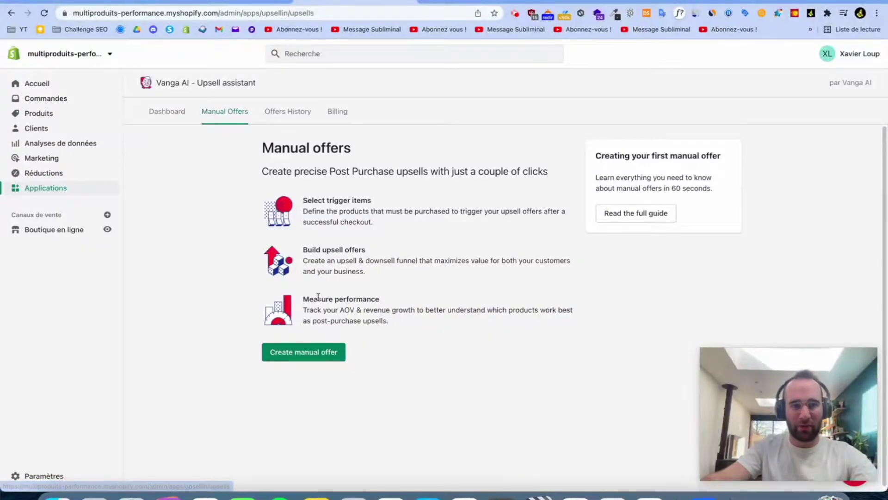
left_click(309, 352)
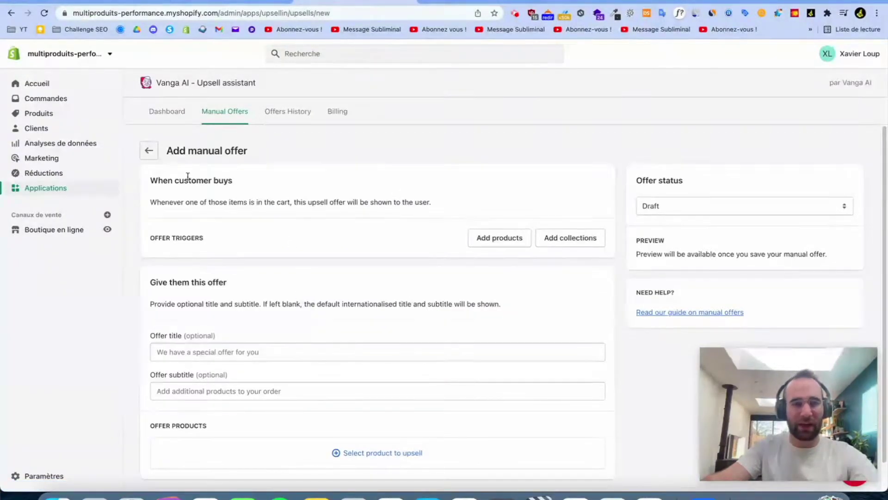
scroll(372, 193, "down", 1)
scroll(158, 145, "up", 1)
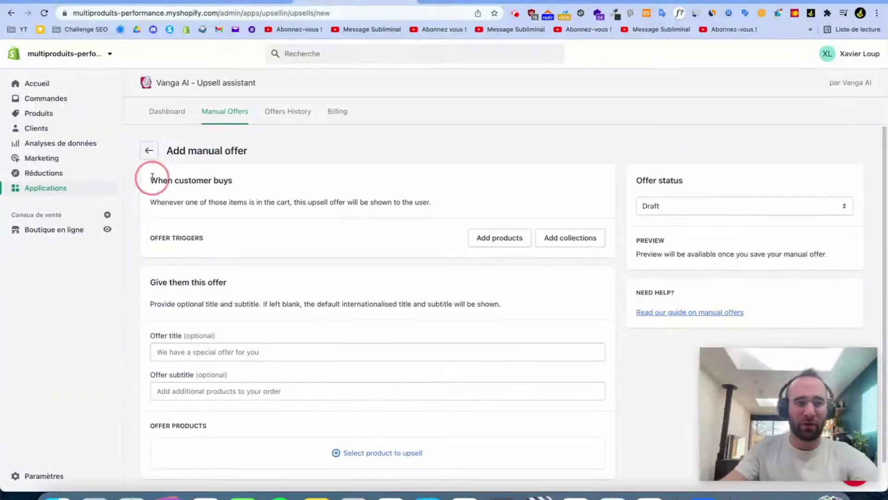
left_click_drag(148, 179, 248, 188)
left_click_drag(151, 202, 420, 200)
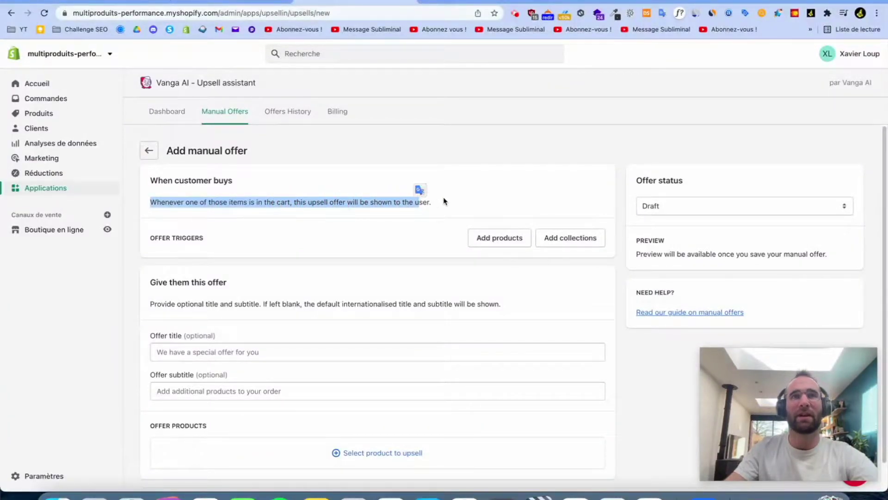
left_click(444, 201)
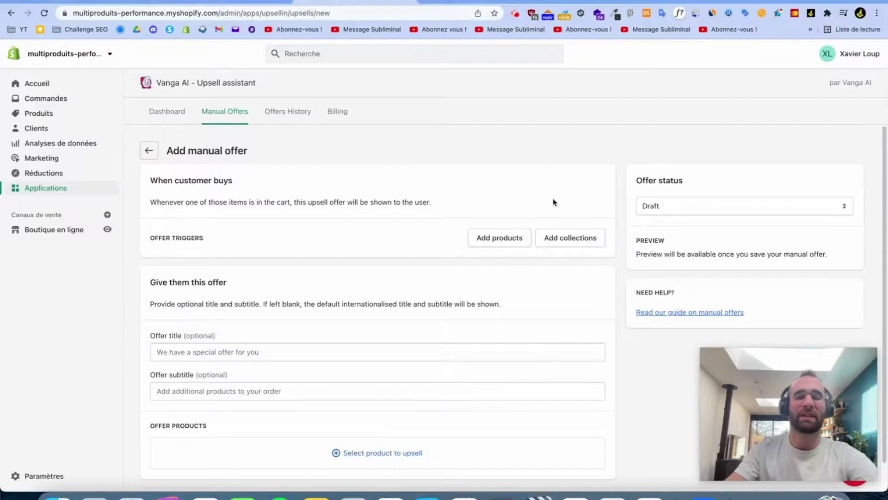
Add the HOMMES collection as the manual offer's trigger
scroll(556, 203, "down", 1)
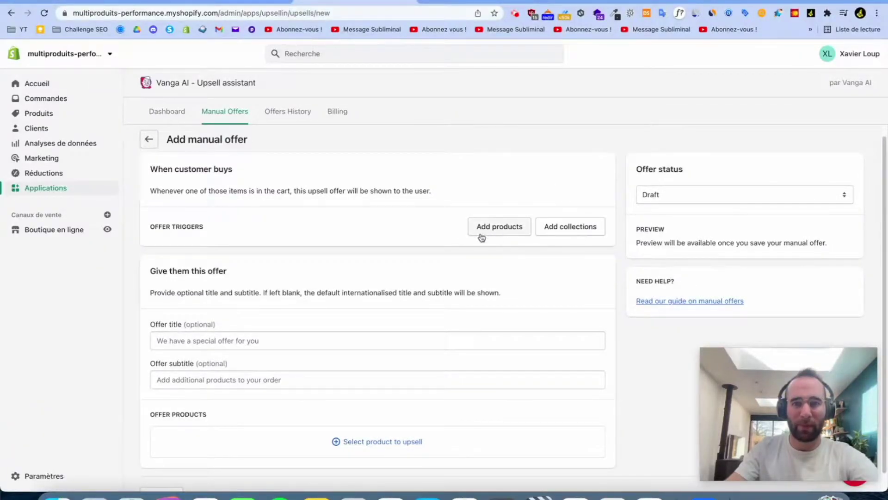
left_click(558, 231)
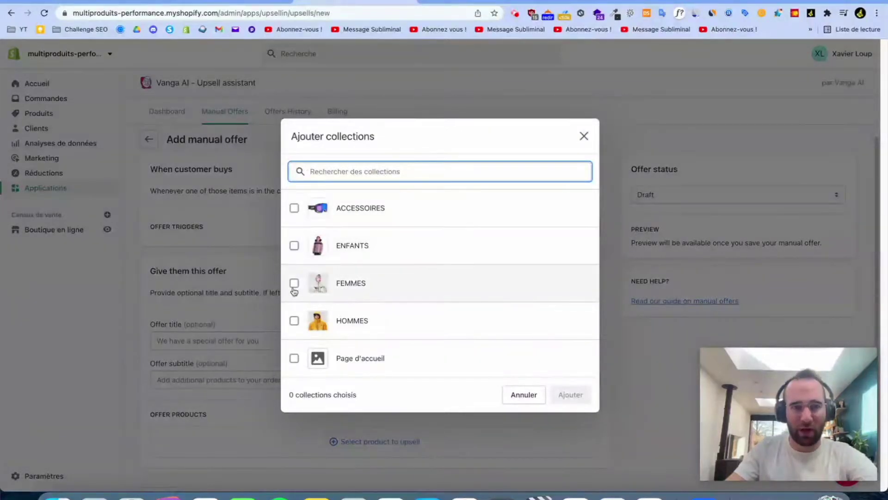
left_click(294, 320)
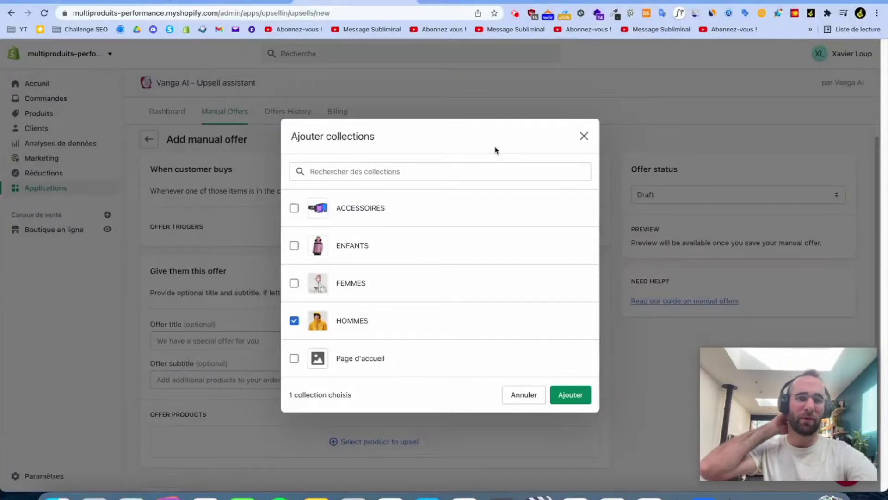
left_click(568, 396)
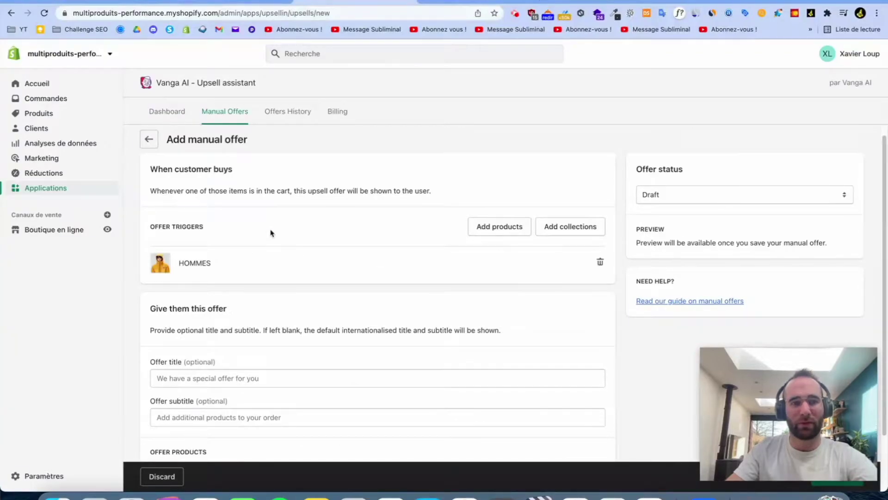
left_click(199, 228)
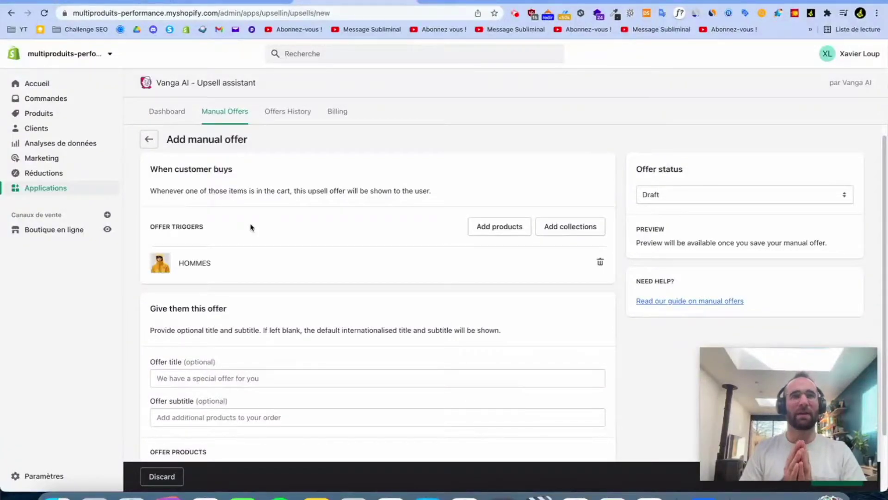
Set the offer title to "NE LAISSEZ PAS PASSER CETTE OFFRE EXCEPTIONNELLE"
scroll(435, 201, "down", 3)
left_click(426, 225)
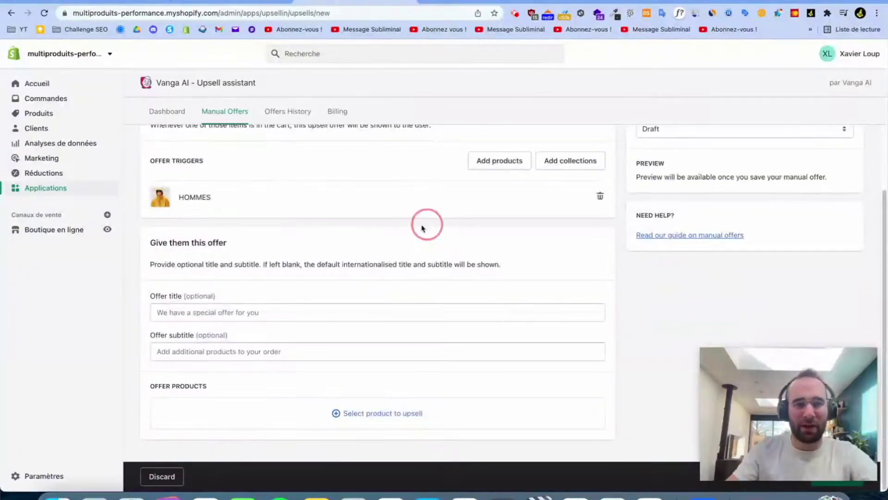
left_click(311, 316)
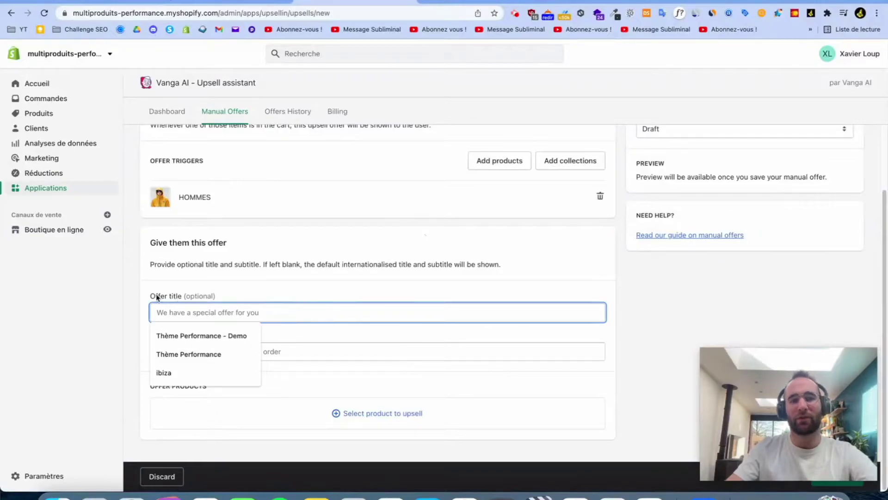
left_click(307, 296)
left_click(298, 311)
left_click(311, 295)
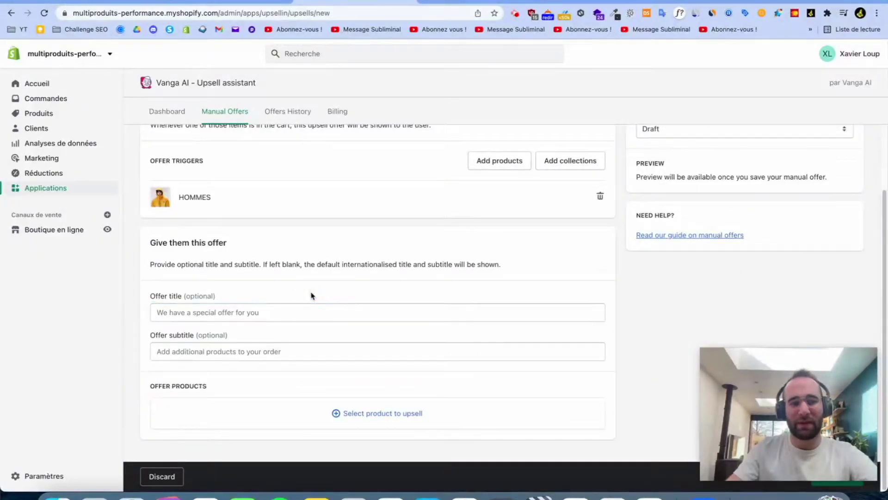
left_click_drag(151, 299, 193, 321)
triple_click(242, 341)
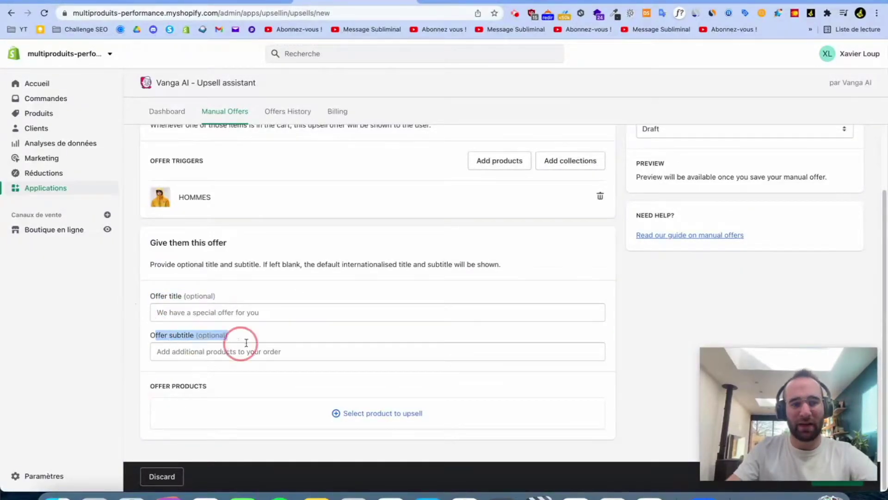
left_click(315, 312)
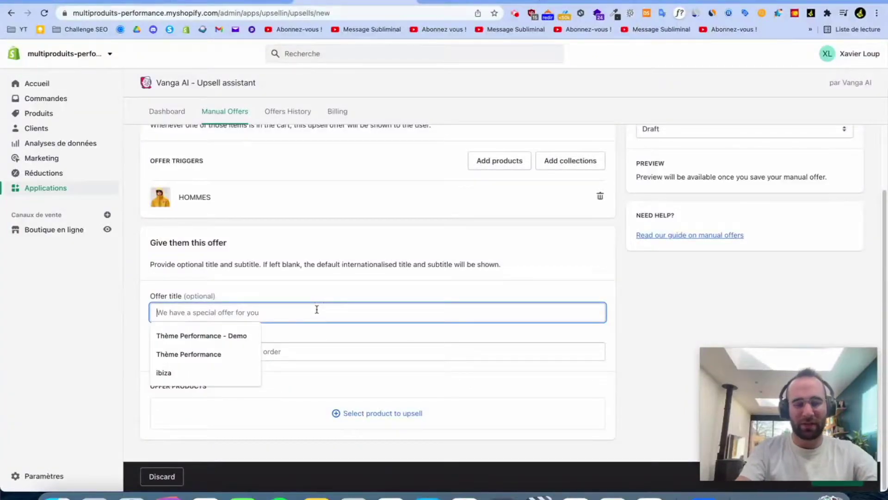
type("NE LAISSEZ PAS PASSER CETTE O")
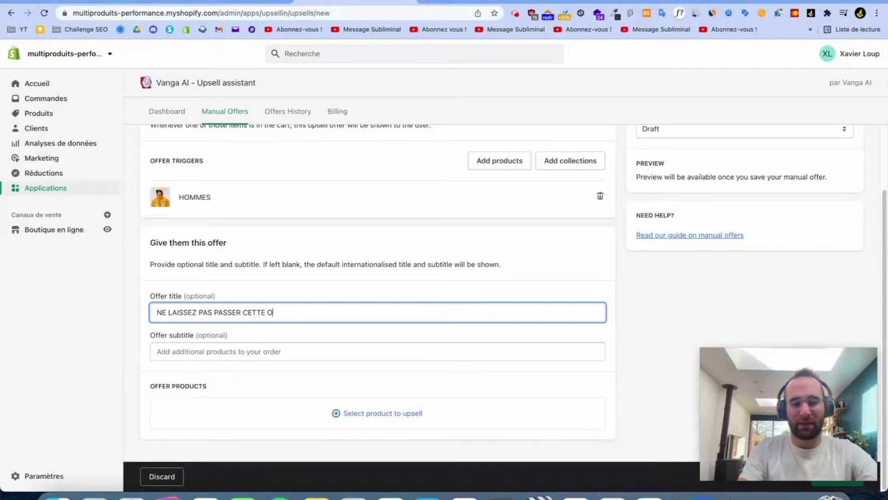
type("FFRE EXCEPTIONNELLE")
key("Tab")
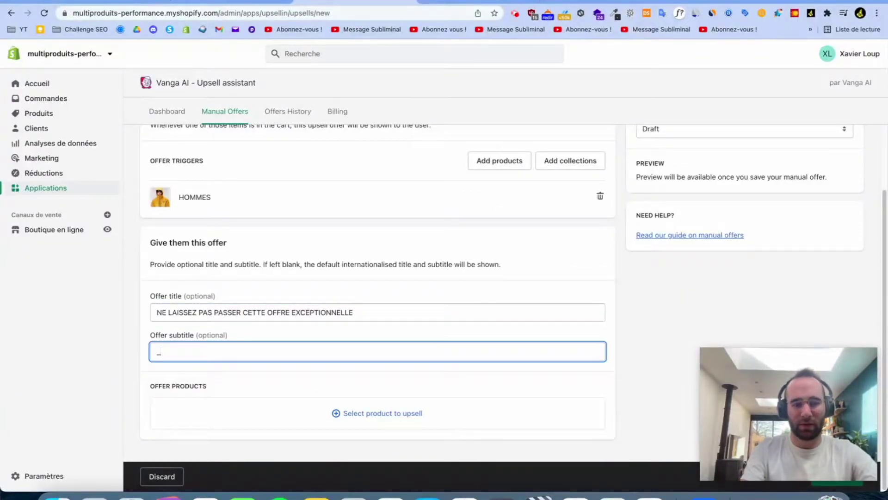
Set the offer subtitle to "20% DE RÉDUCTION SUPPLÉMENTAIRE"
type("ÉÀ")
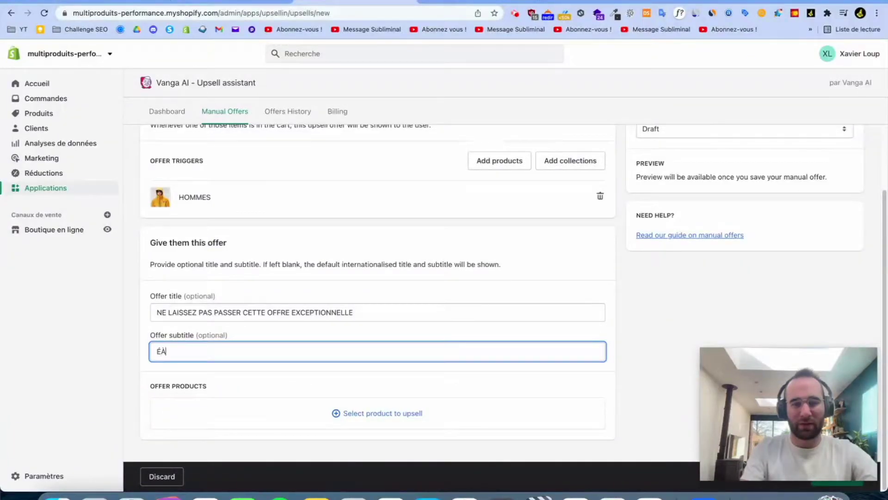
key("BackSpace")
key("BackSpace")
type("20% DE")
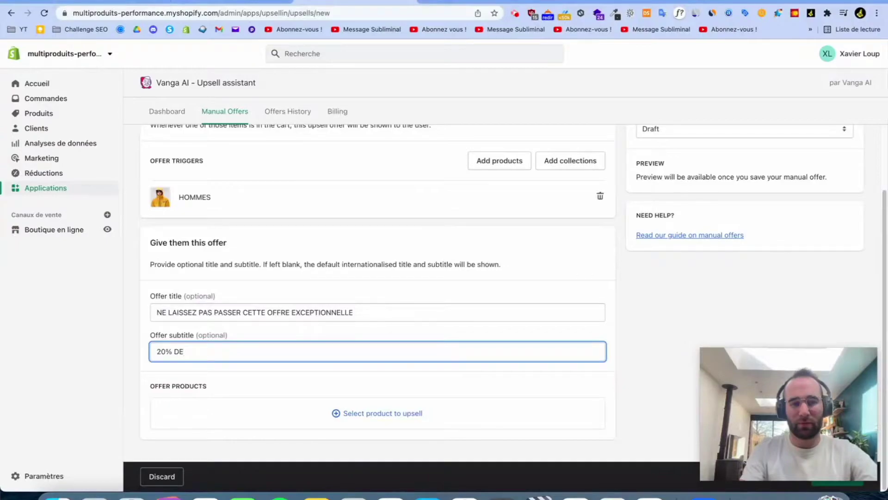
type(" RÉ")
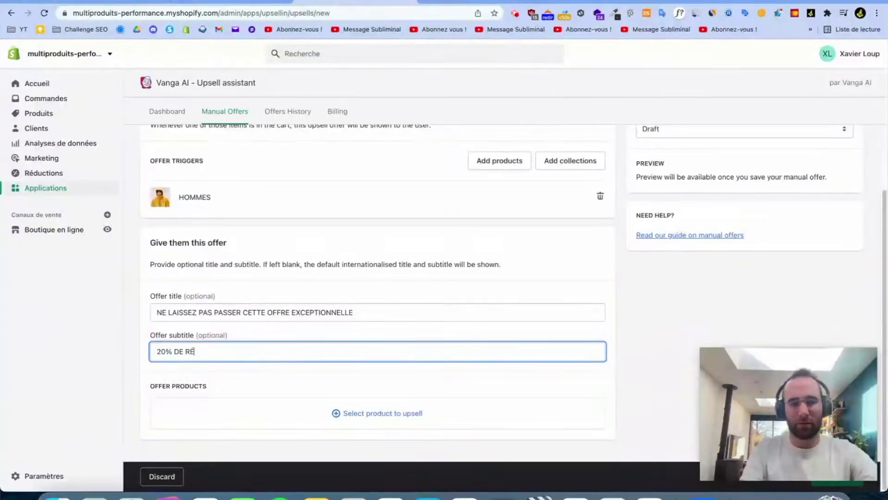
type("DUCTION SUPPLÉMENTAIRE")
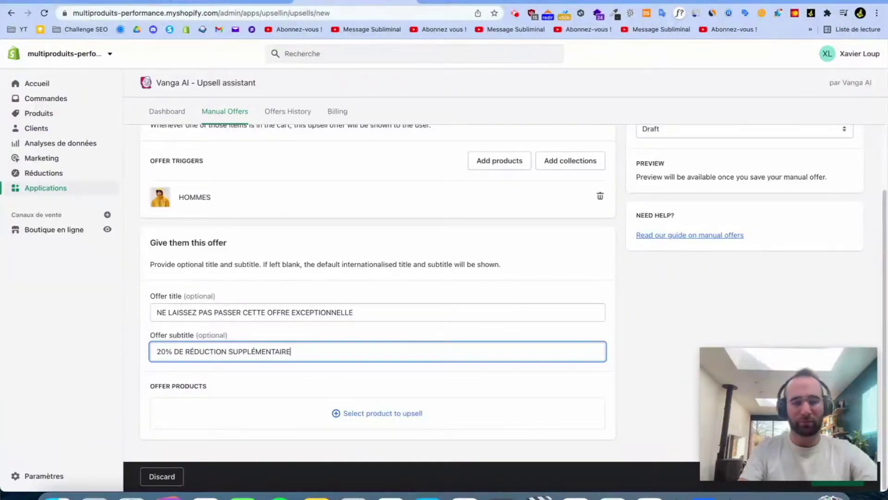
Add CASQUETTE PERFORMANCE with both its L and XL variants as the product to upsell
left_click(652, 323)
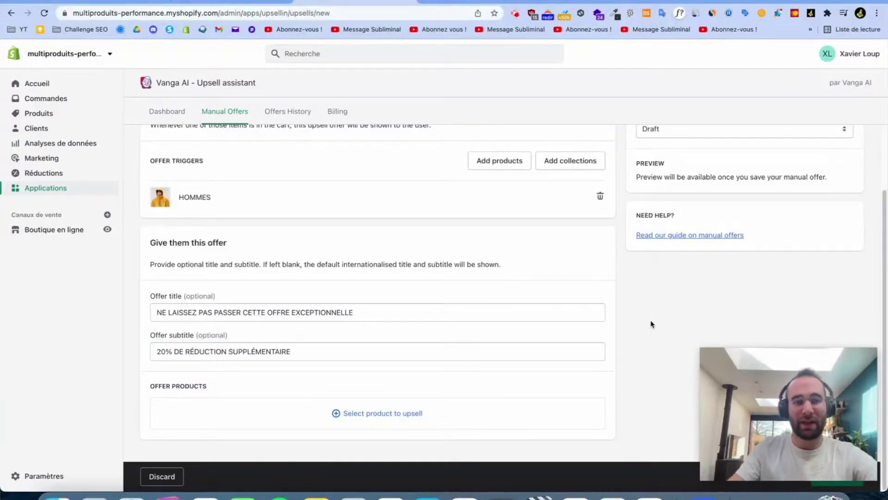
left_click(378, 416)
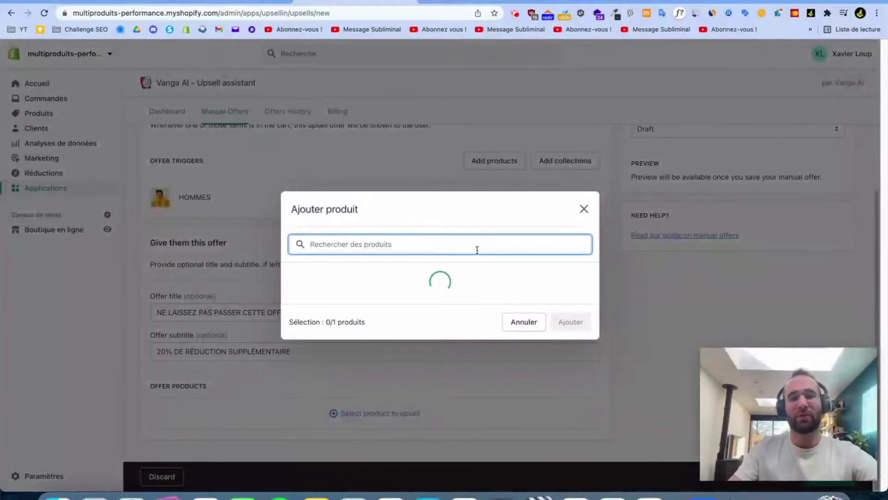
mouse_move(596, 137)
left_mouse_down()
mouse_move(586, 292)
mouse_move(597, 434)
mouse_move(597, 132)
left_mouse_up()
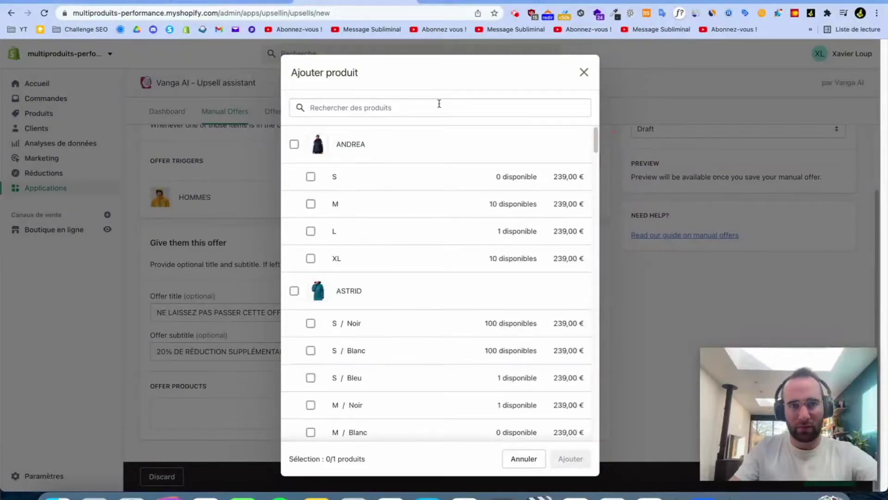
scroll(515, 191, "down", 2)
scroll(598, 144, "down", 10)
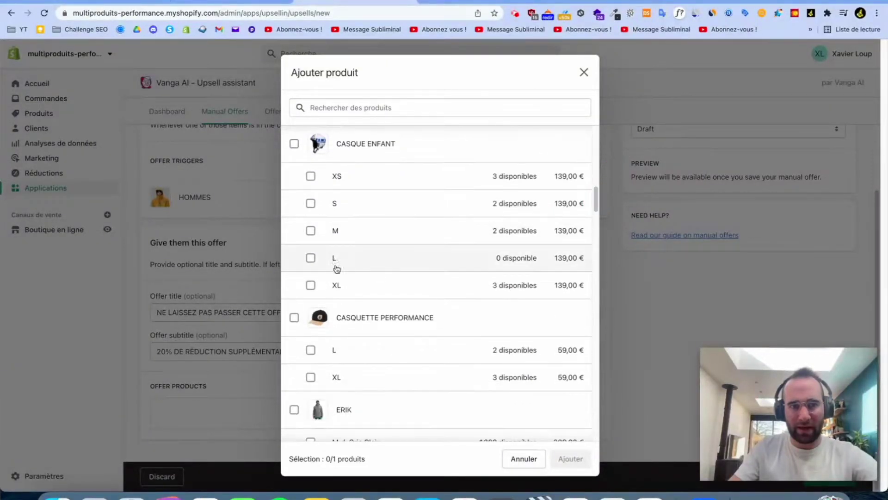
left_click(294, 317)
scroll(481, 310, "down", 2)
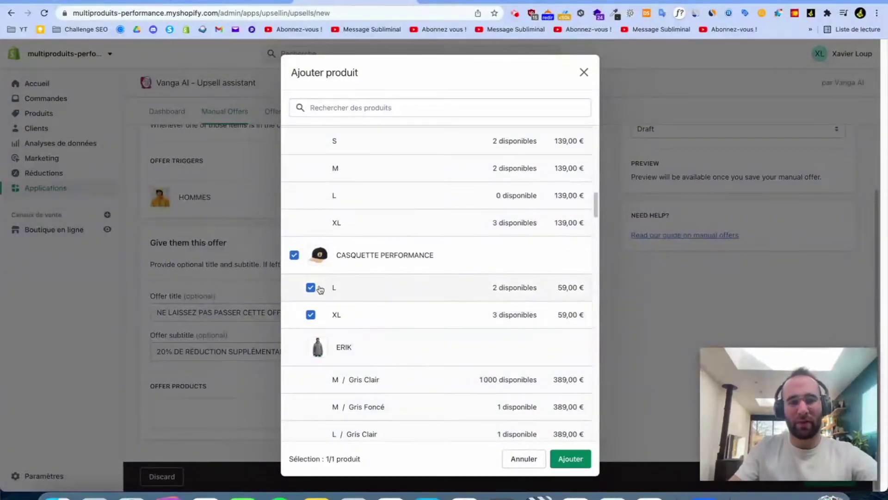
left_click(574, 461)
scroll(634, 290, "down", 3)
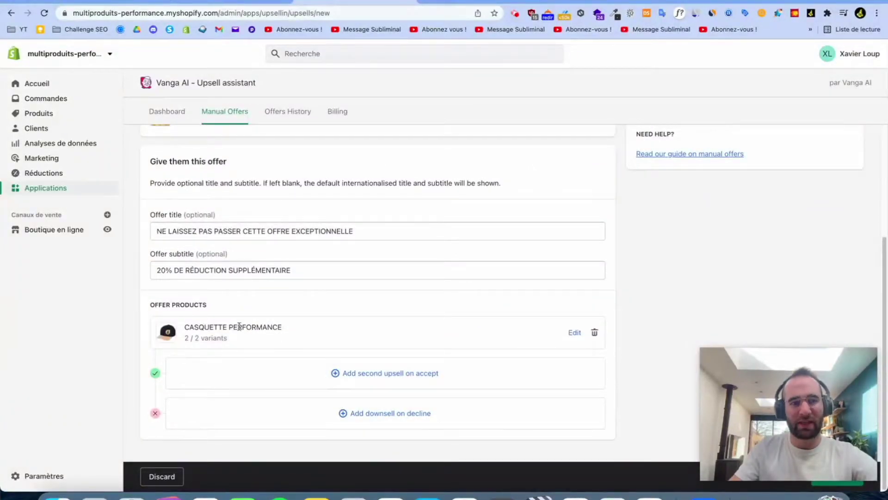
Set the offer status to Active and save the manual offer
scroll(673, 270, "up", 5)
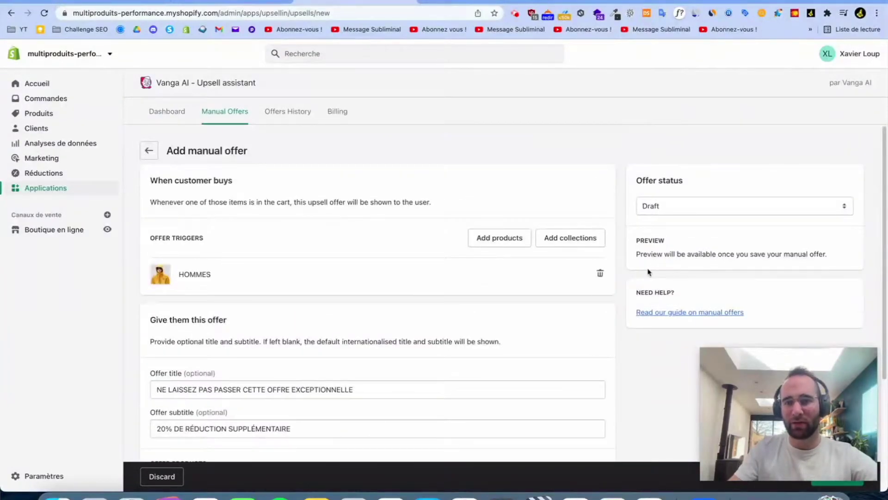
left_click(716, 192)
left_click(712, 179)
left_click_drag(636, 161, 708, 173)
left_click(783, 149)
scroll(730, 298, "down", 4)
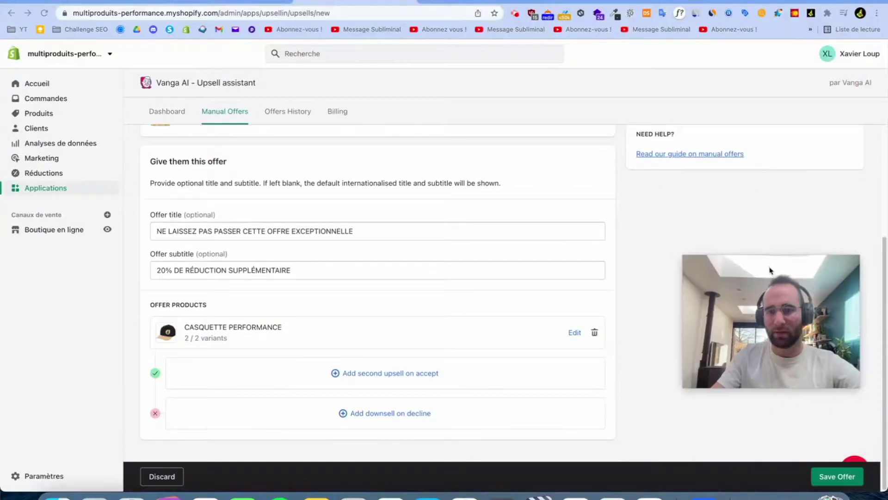
left_click(839, 476)
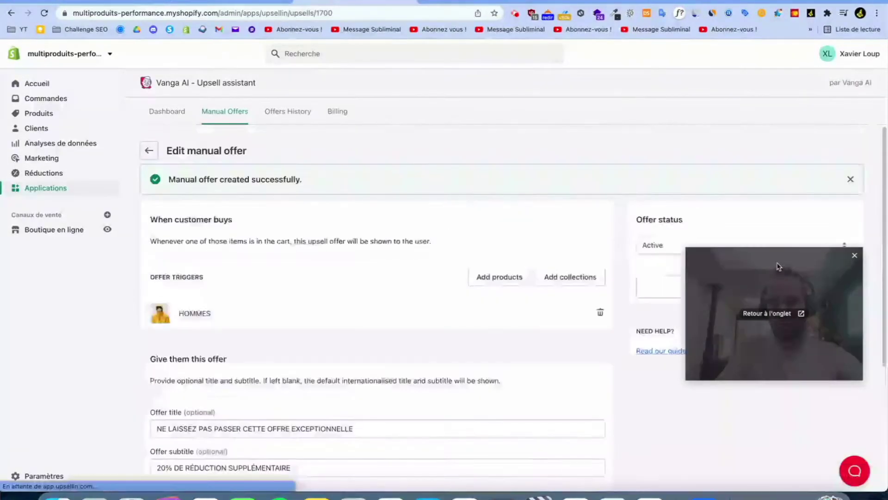
Preview the saved offer and examine its payment confirmation message, title and subtitle
left_click(741, 287)
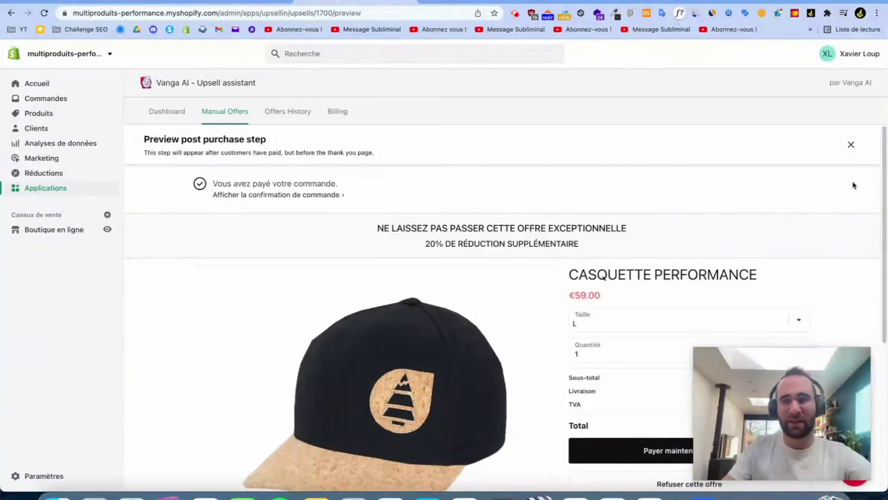
scroll(878, 187, "down", 1)
left_click_drag(211, 181, 334, 182)
left_click_drag(241, 192, 359, 194)
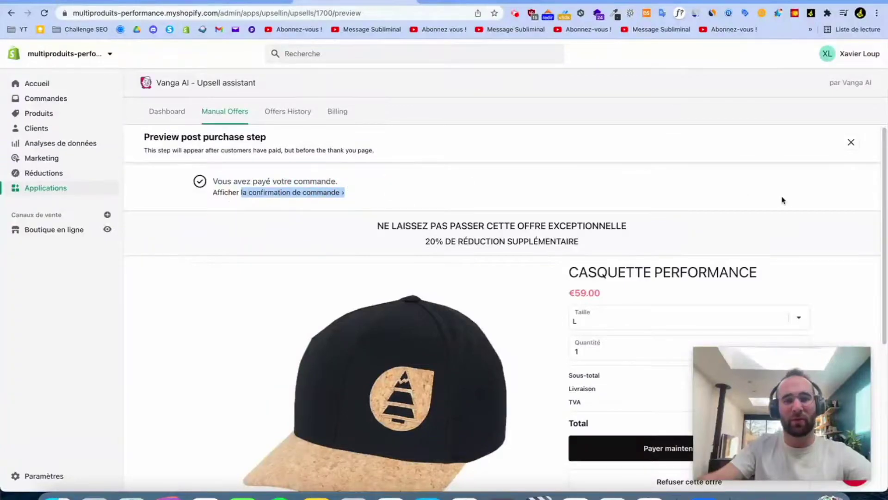
scroll(781, 199, "down", 2)
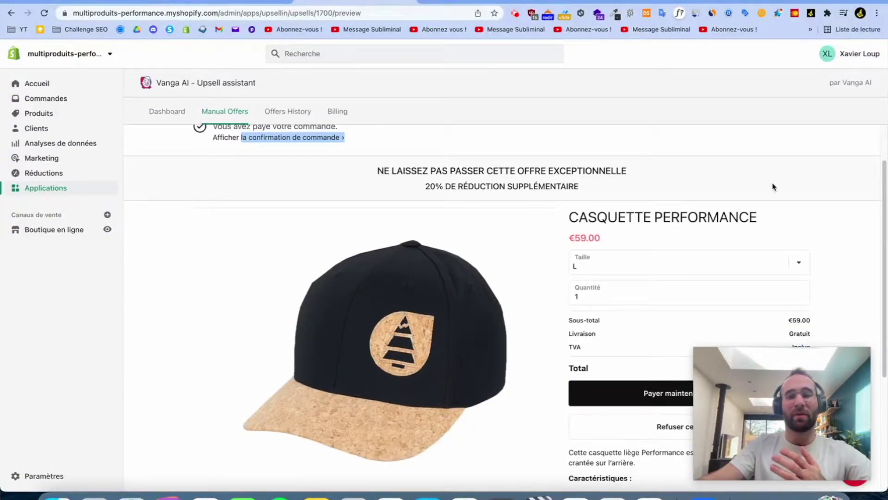
left_click(772, 186)
scroll(670, 198, "down", 3)
scroll(591, 173, "up", 3)
left_click_drag(380, 190, 624, 184)
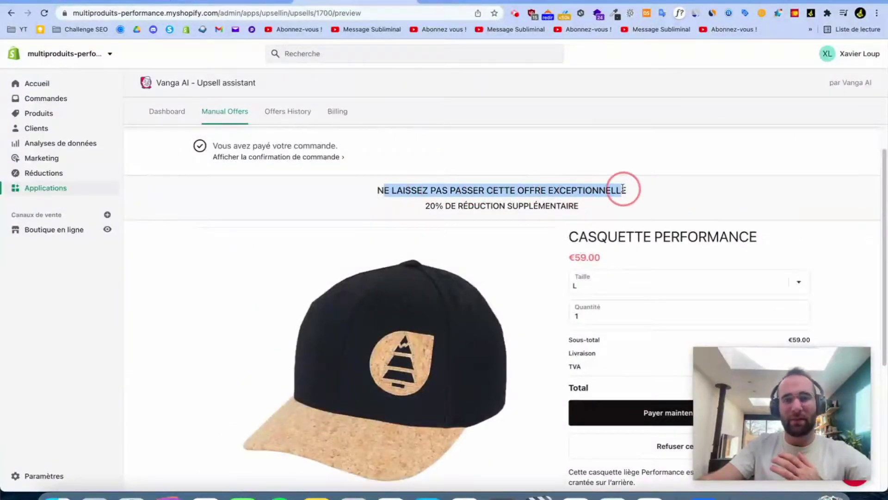
left_click(531, 205)
left_click_drag(363, 190, 670, 193)
left_click_drag(425, 207, 622, 205)
left_click(641, 206)
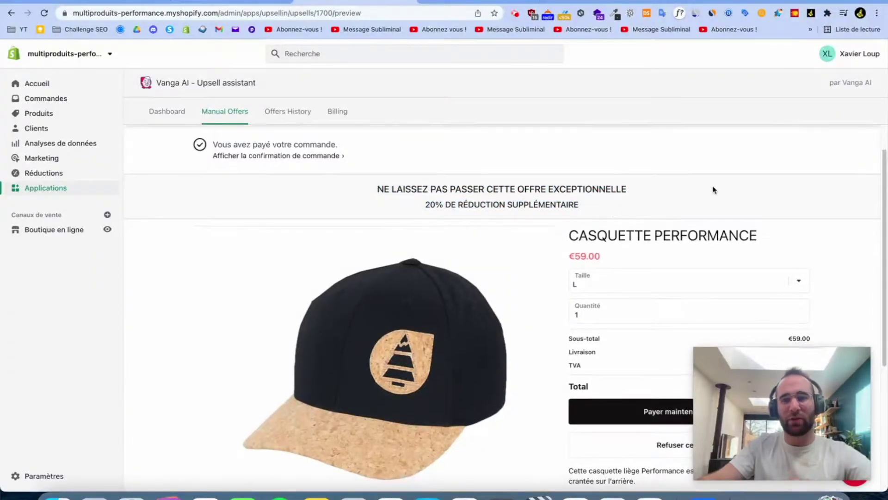
Examine the preview's size choices, price summary, and the options to pay for or decline the offer
scroll(714, 188, "down", 1)
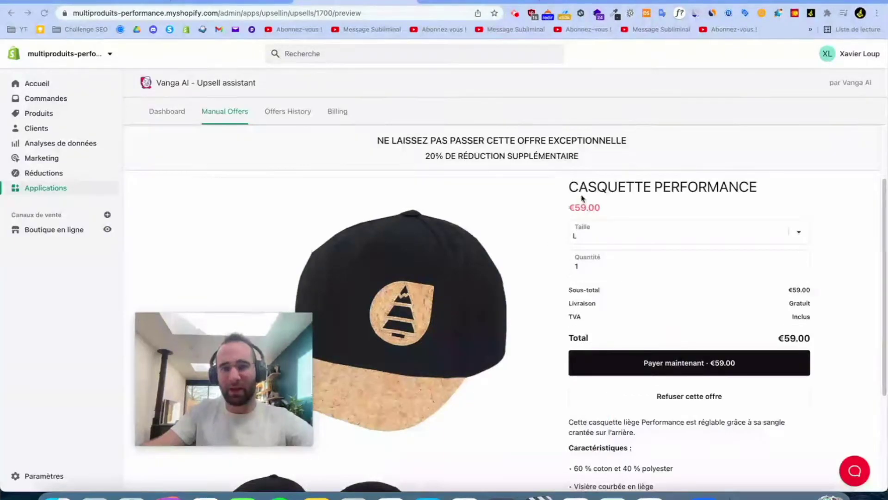
left_click(712, 228)
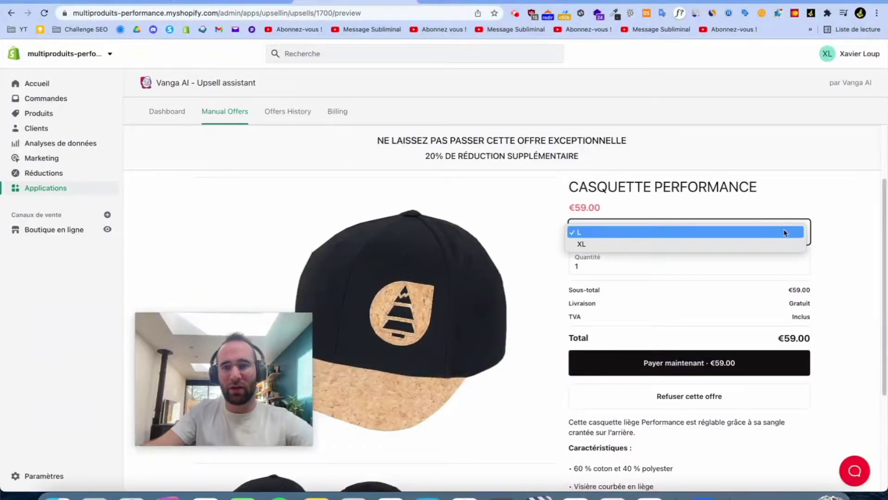
left_click(862, 221)
scroll(709, 306, "down", 1)
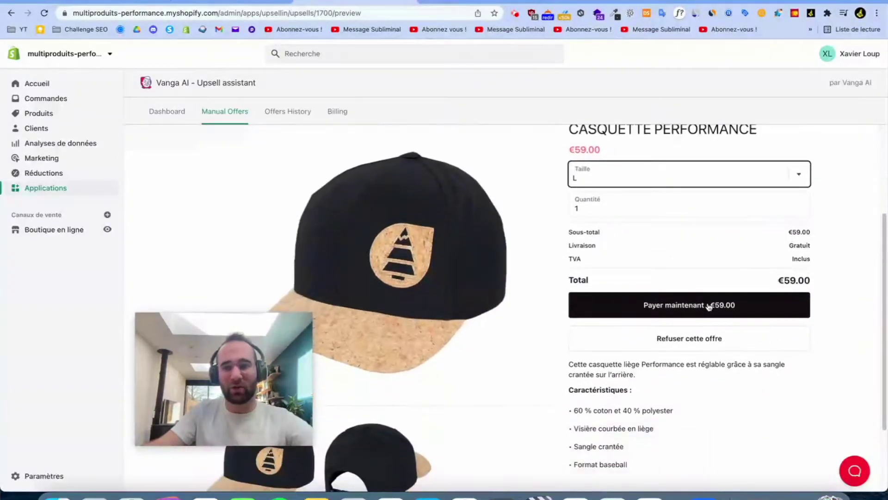
left_click_drag(231, 333, 700, 283)
scroll(215, 115, "up", 3)
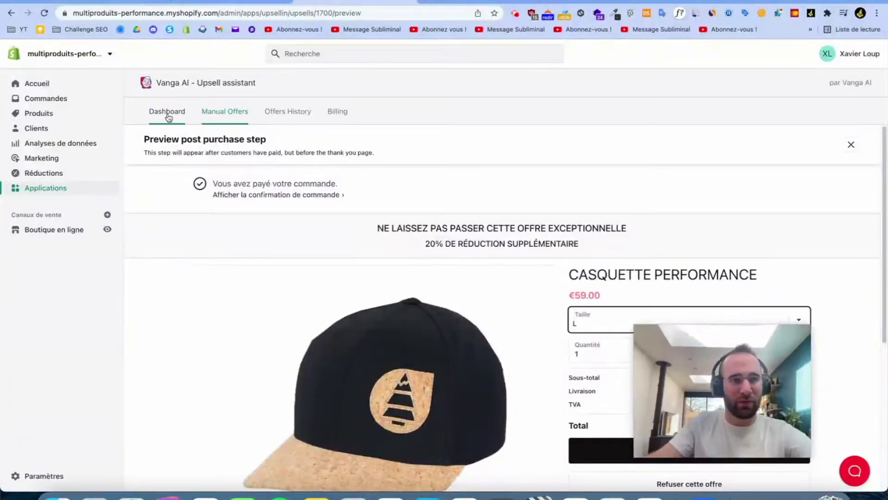
Open the HOMMES offer from the manual offers list and go to its offer products
left_click(231, 113)
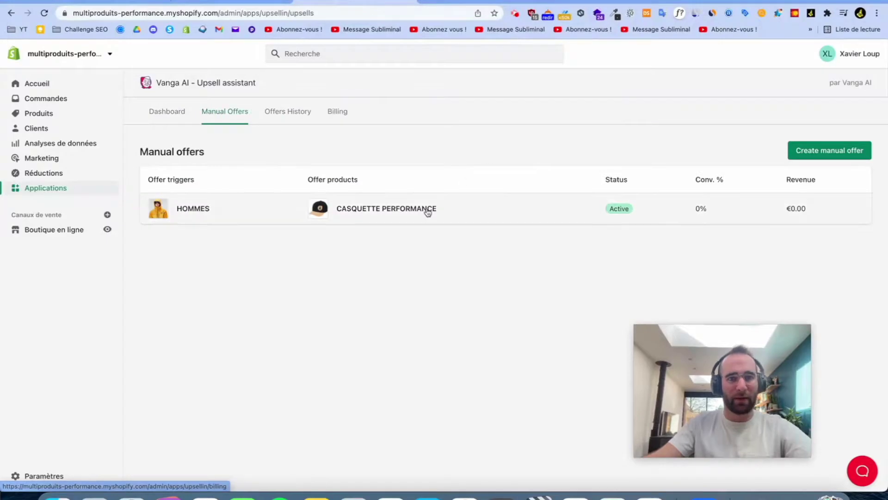
left_click(394, 212)
scroll(509, 231, "down", 5)
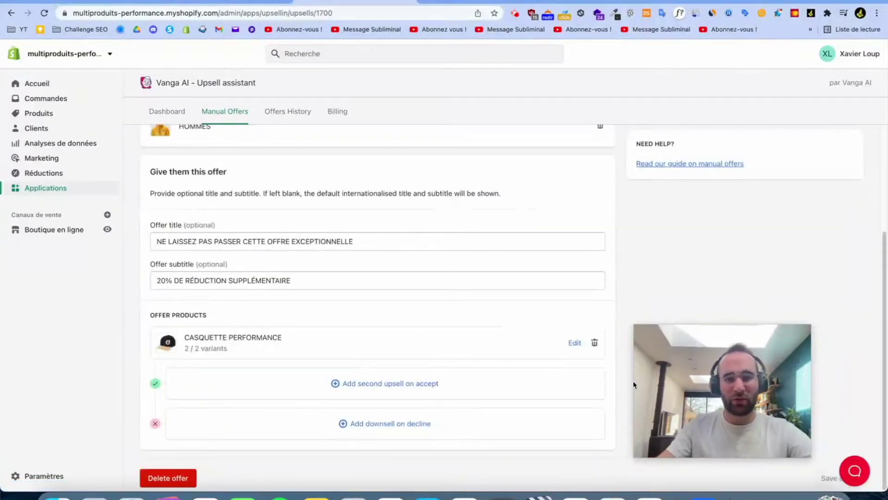
Add a 20% offer discount to the CASQUETTE PERFORMANCE variants and save the offer
left_click(575, 342)
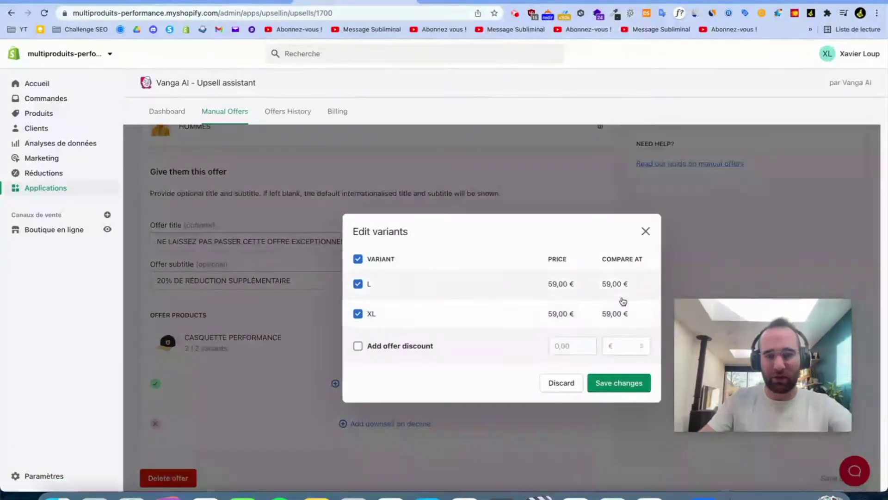
left_click(358, 346)
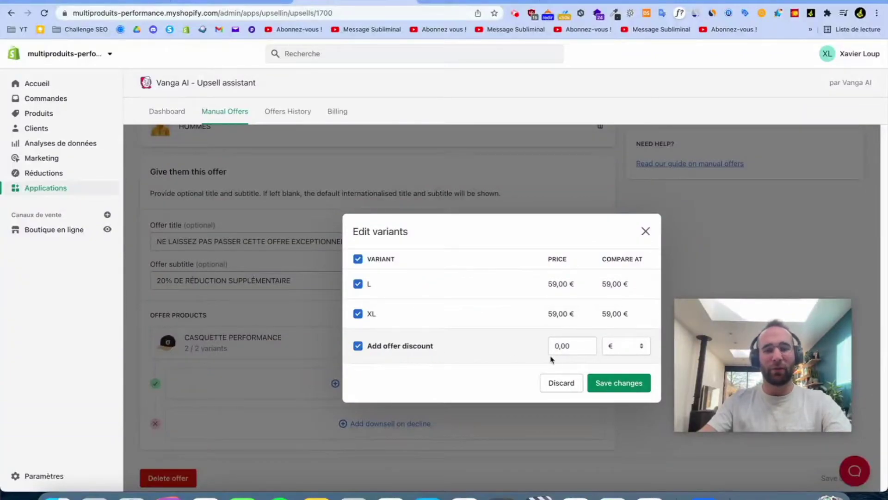
left_click_drag(569, 347, 546, 345)
type("20")
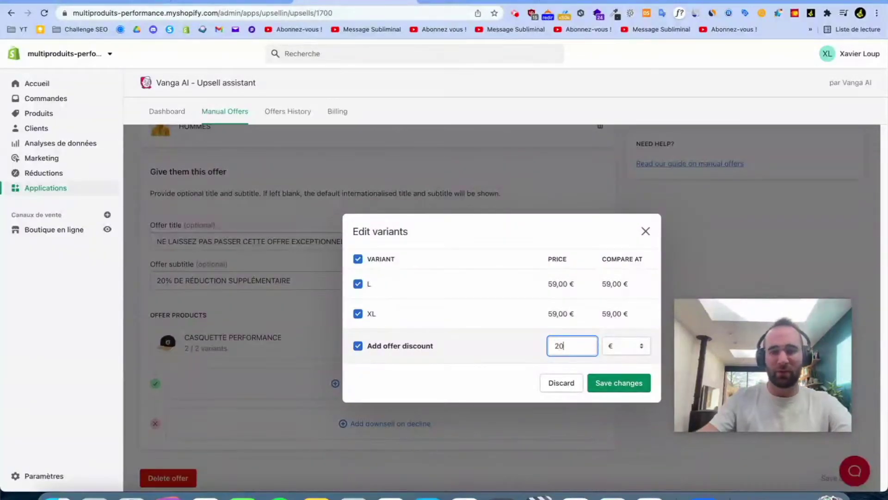
left_click(630, 349)
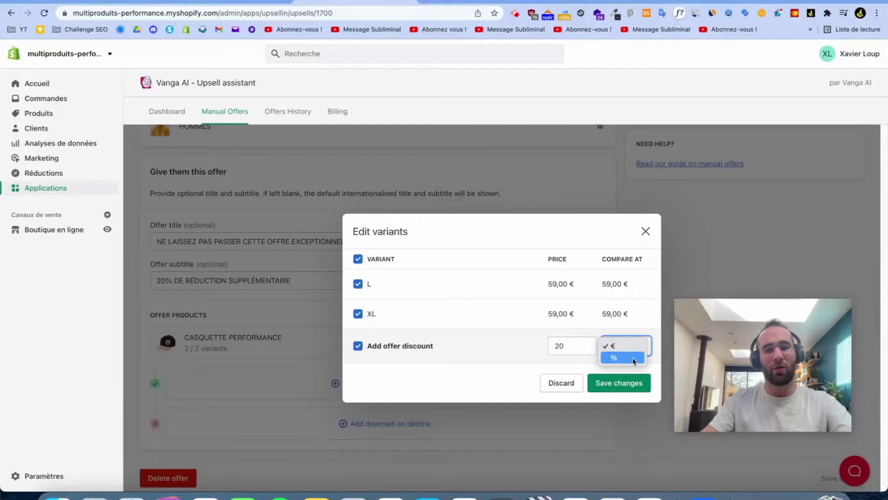
left_click(633, 359)
double_click(569, 346)
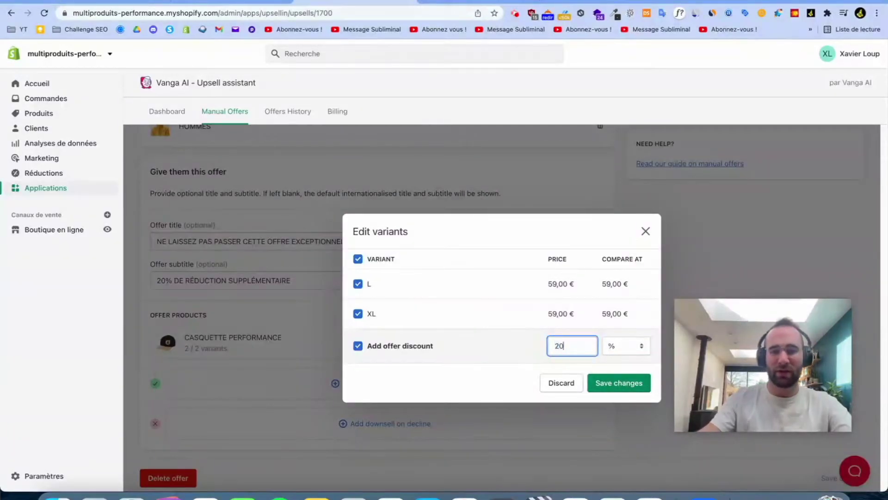
left_click(620, 383)
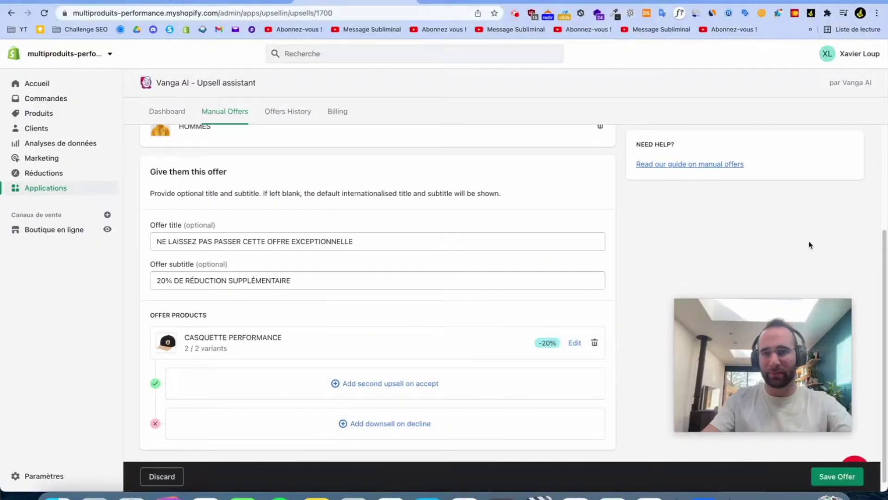
left_click(838, 476)
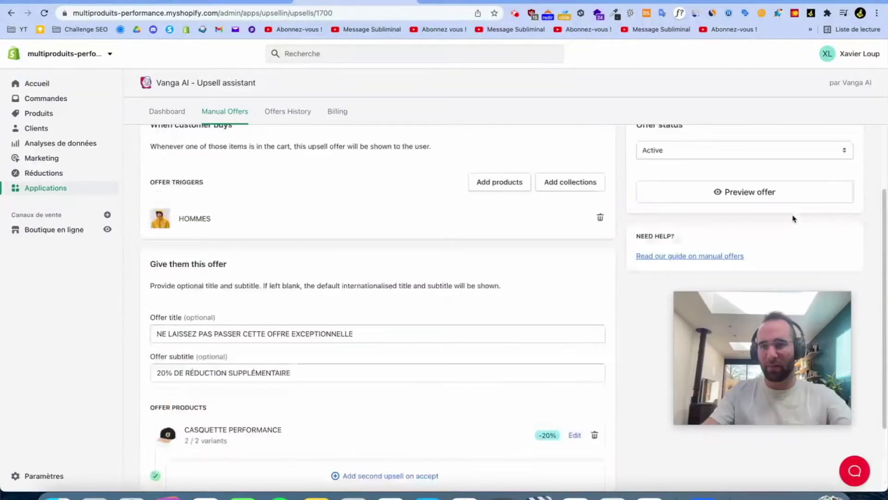
Preview the updated offer and check its subtitle against the discounted cap price
left_click(753, 248)
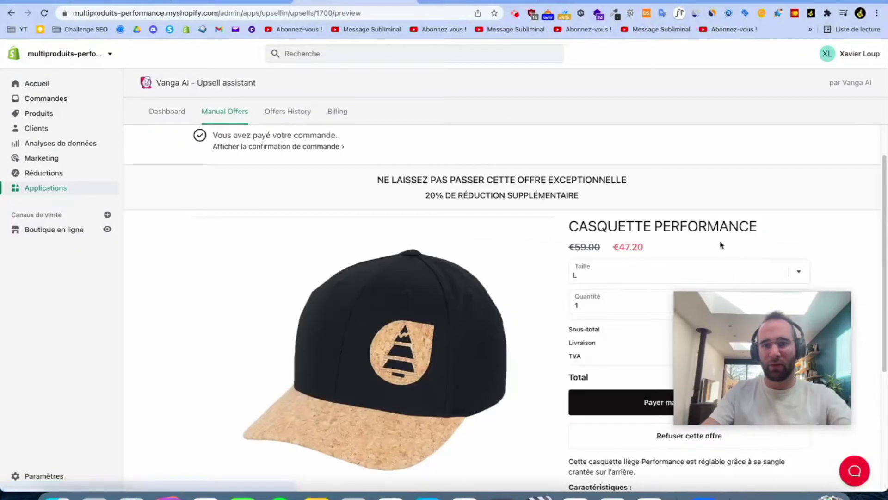
left_click(759, 357)
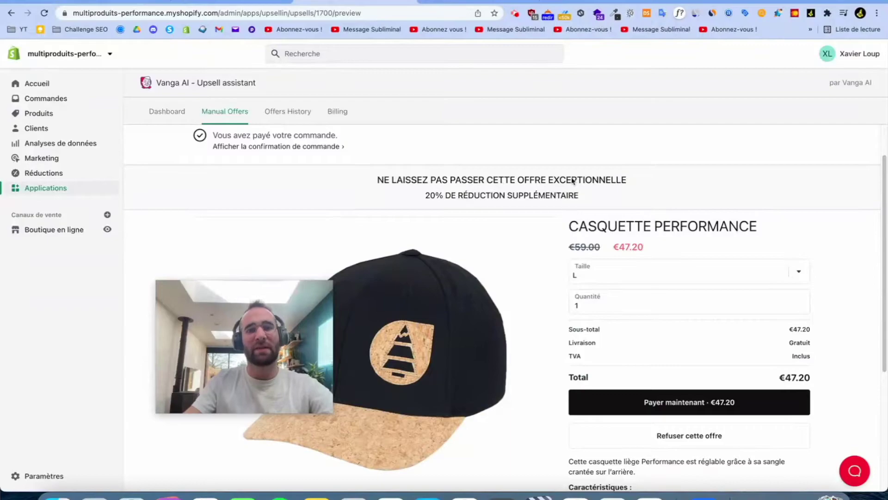
left_click_drag(421, 196, 728, 188)
left_click(651, 260)
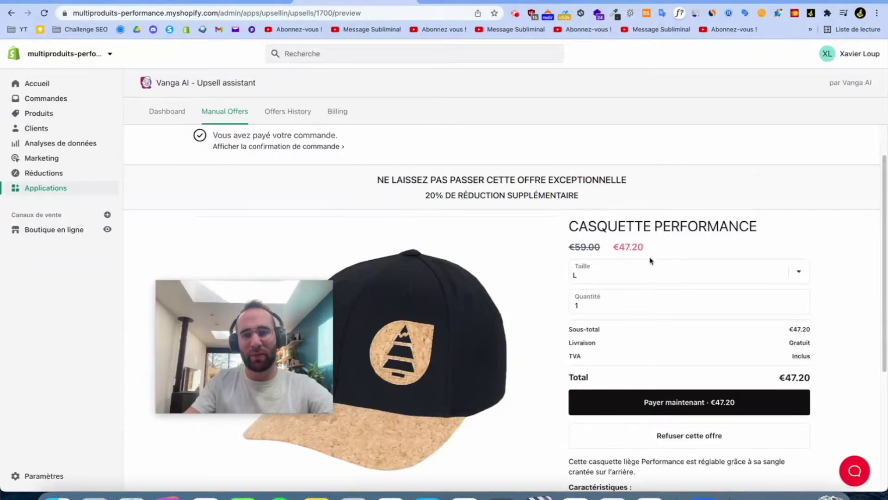
left_click_drag(569, 249, 688, 250)
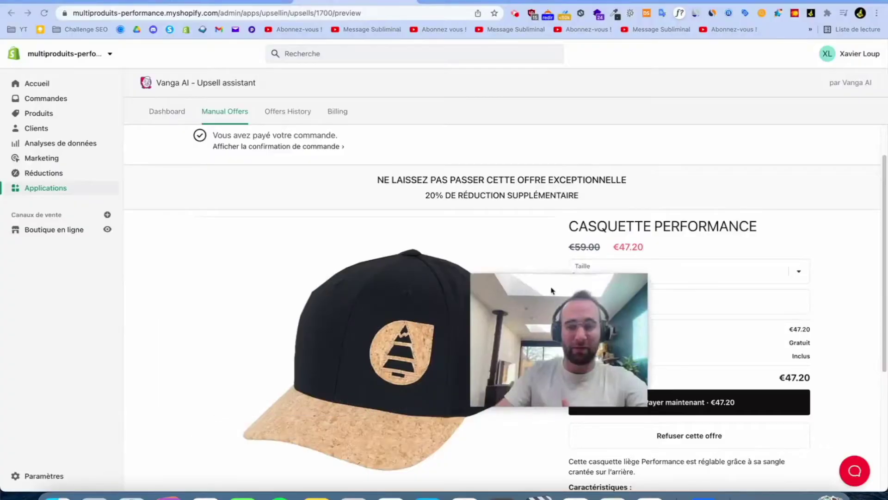
left_click_drag(551, 290, 783, 235)
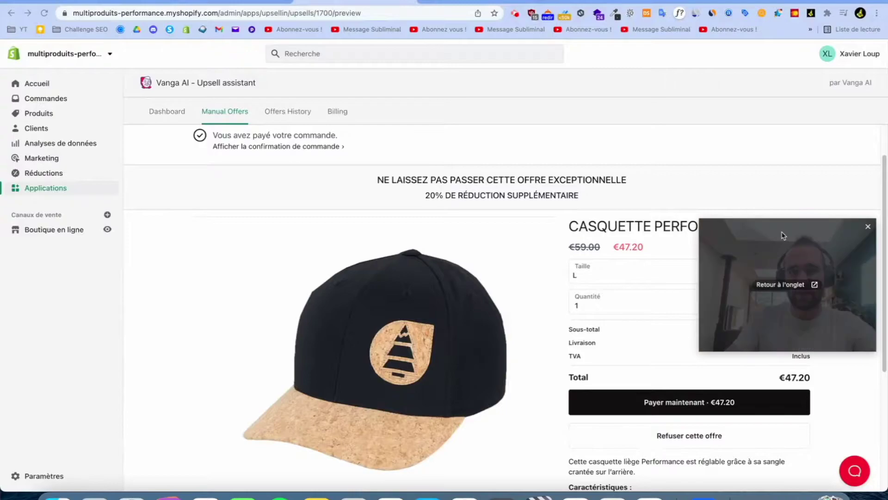
Return to the HOMMES manual offer's edit page and go to its second upsell and downsell options
left_click(248, 3)
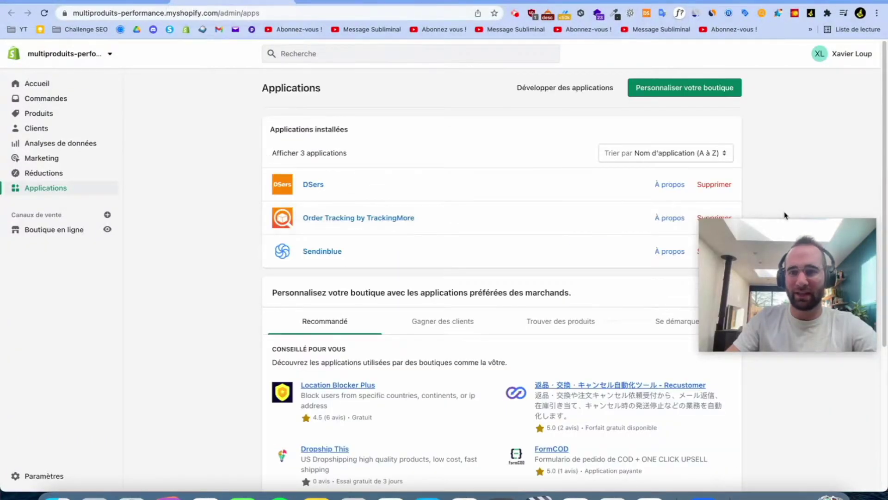
left_click(310, 7)
left_click(225, 111)
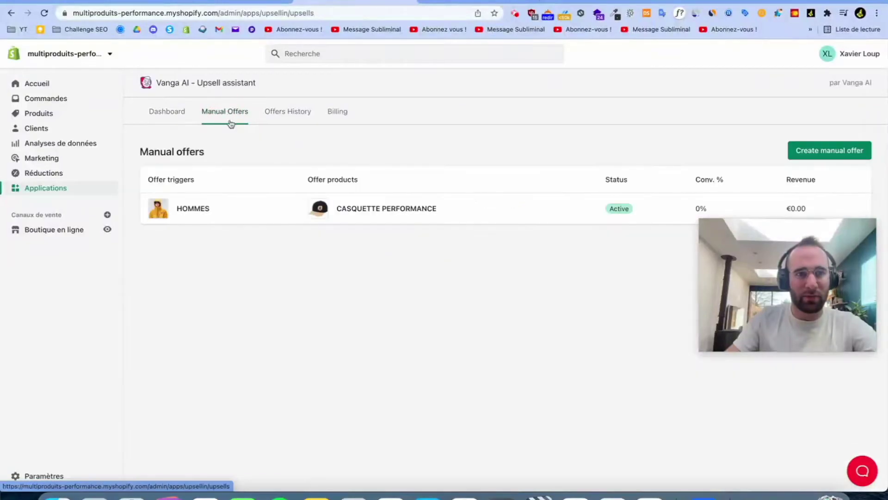
left_click(457, 217)
scroll(422, 299, "down", 5)
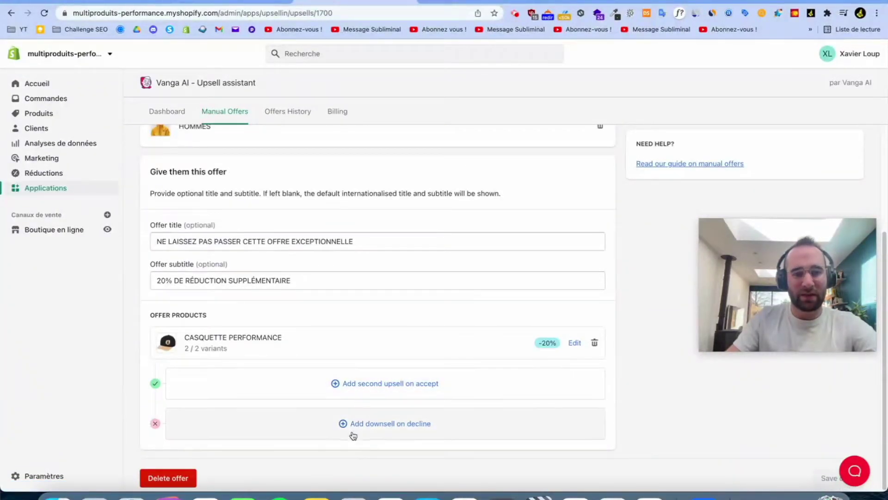
Add all variants of MASQUE PERFORMANCE as the downsell shown when the cap offer is declined
left_click(464, 1)
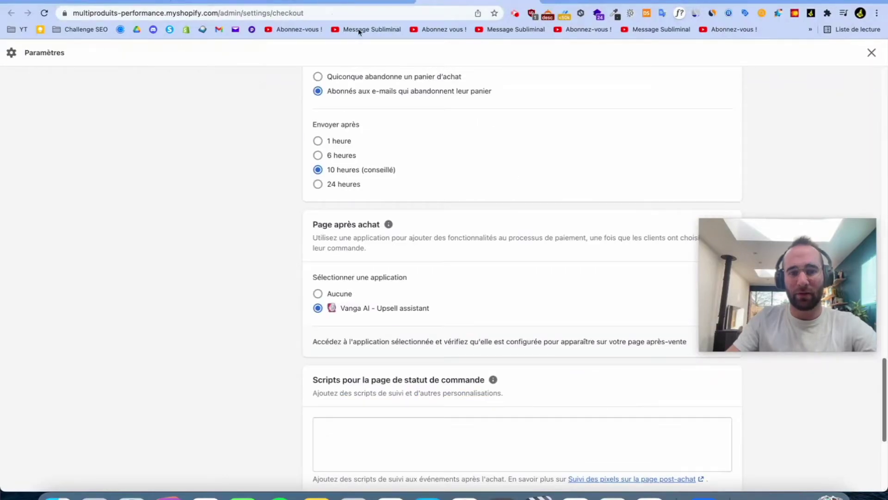
key("ctrl+shift+Tab")
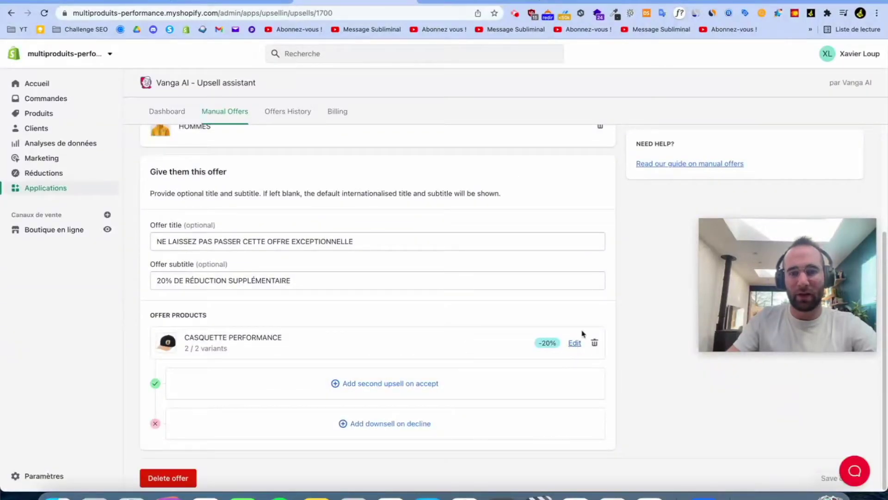
left_click(374, 424)
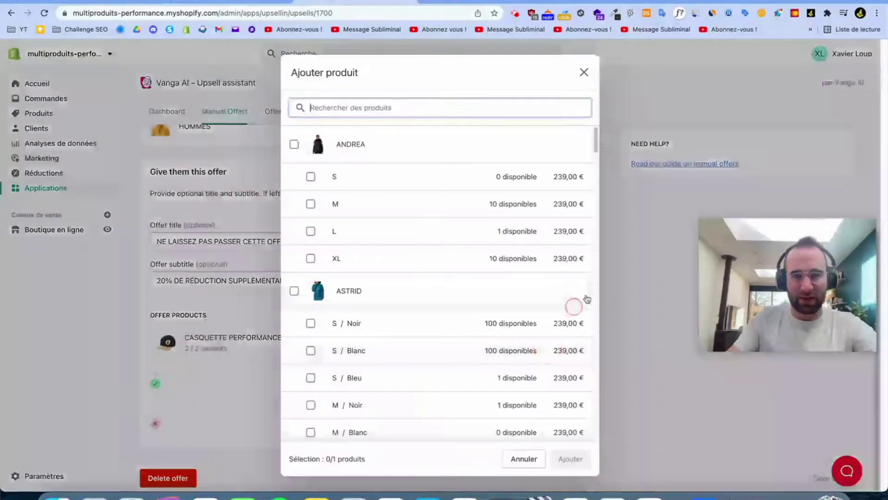
left_click_drag(596, 137, 597, 324)
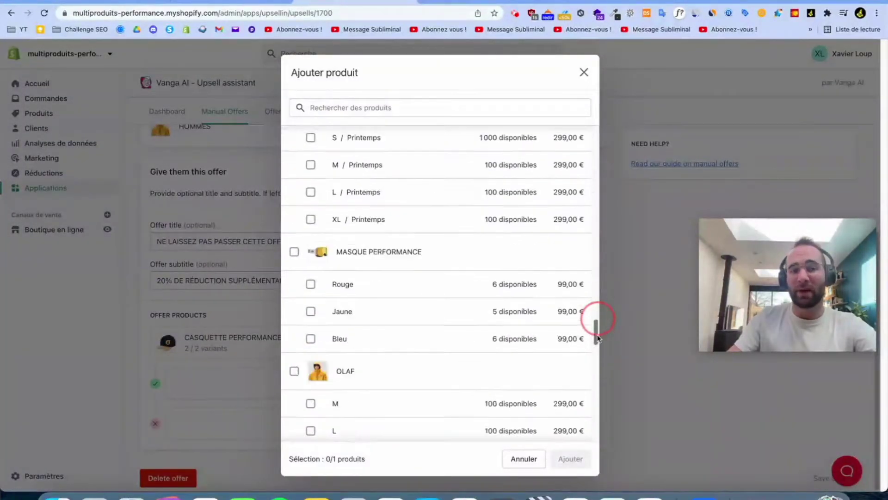
left_click(294, 220)
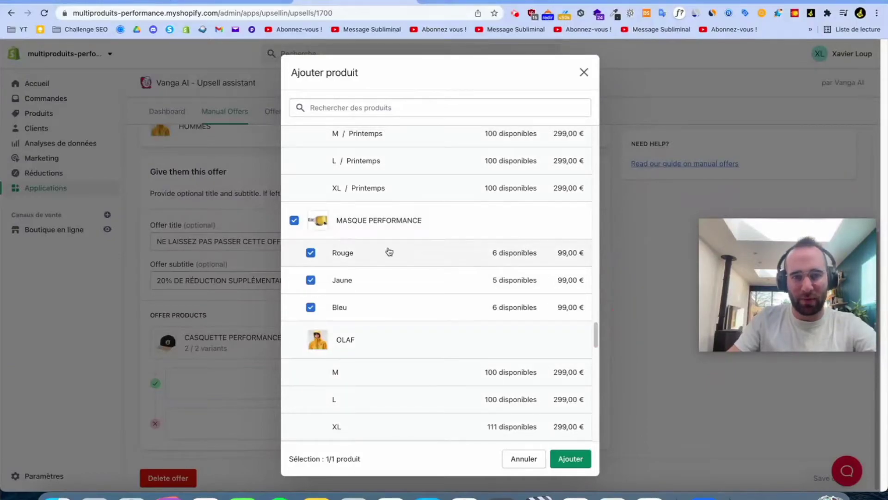
left_click(571, 459)
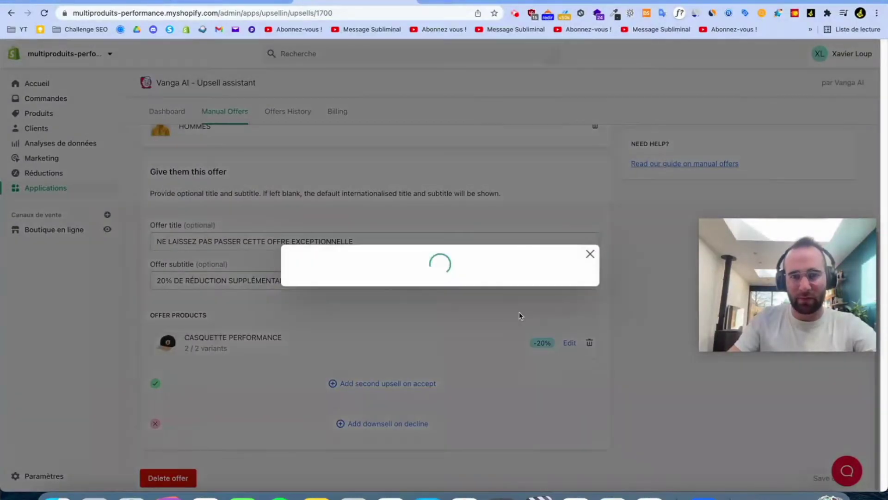
Add a 40% offer discount to the MASQUE PERFORMANCE downsell variants and save the offer
left_click(574, 414)
left_click(406, 363)
type("40")
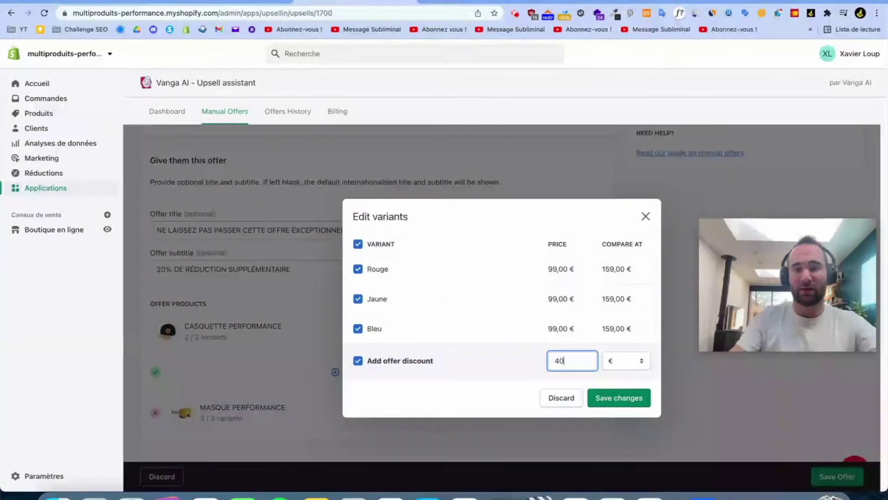
left_click(634, 363)
left_click(636, 372)
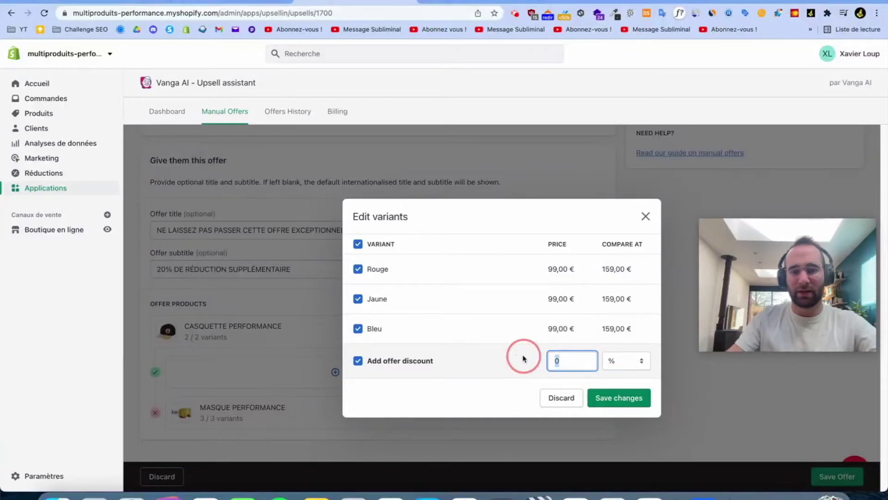
left_click(624, 398)
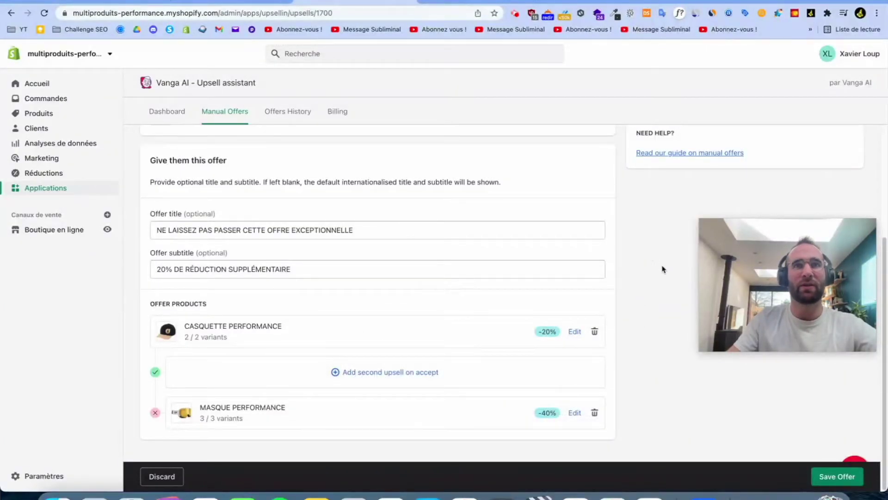
left_click_drag(788, 236, 778, 303)
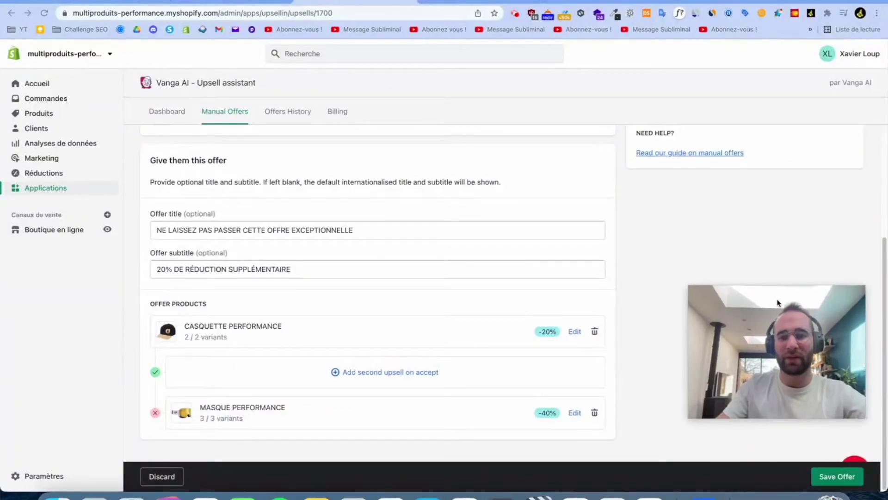
left_click(831, 476)
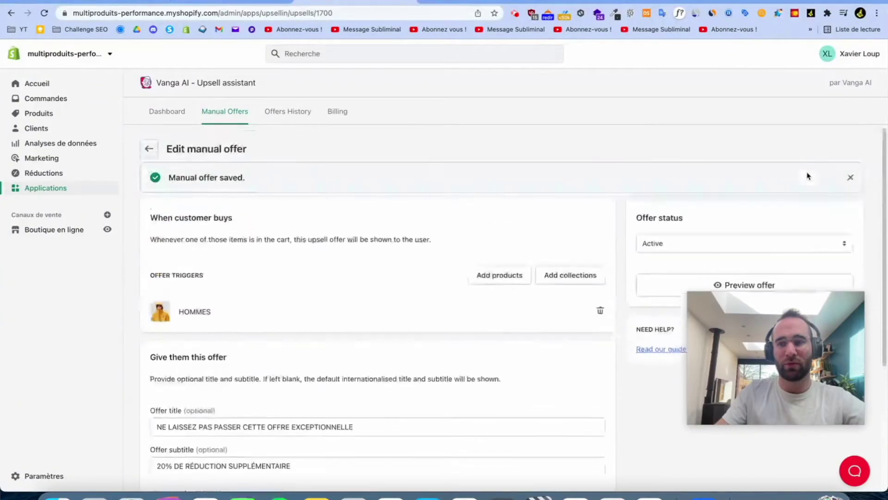
Preview the saved offer and refuse the CASQUETTE PERFORMANCE offer to reach its downsell
scroll(777, 222, "down", 2)
left_click(759, 238)
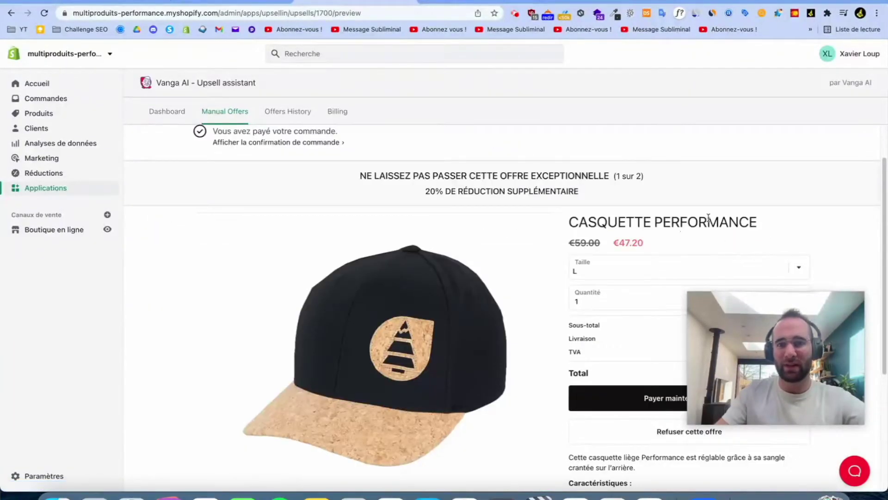
scroll(709, 217, "down", 1)
left_click_drag(776, 356, 77, 205)
scroll(457, 219, "up", 2)
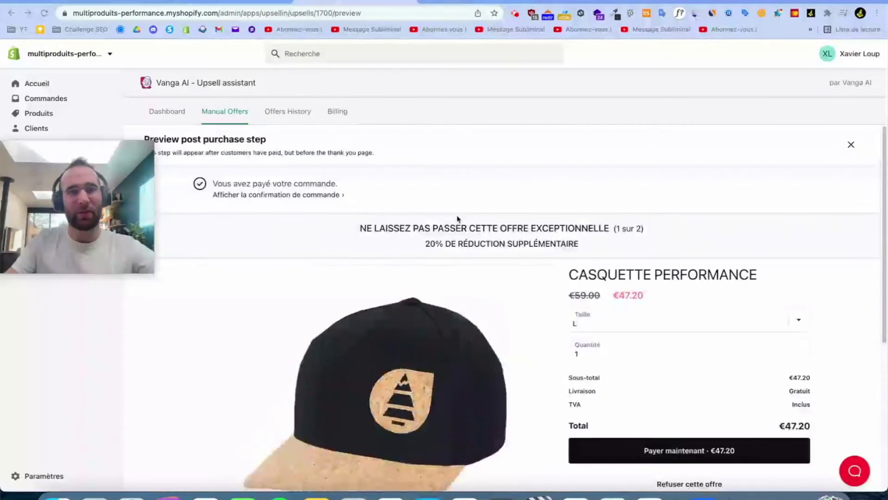
scroll(687, 383, "down", 3)
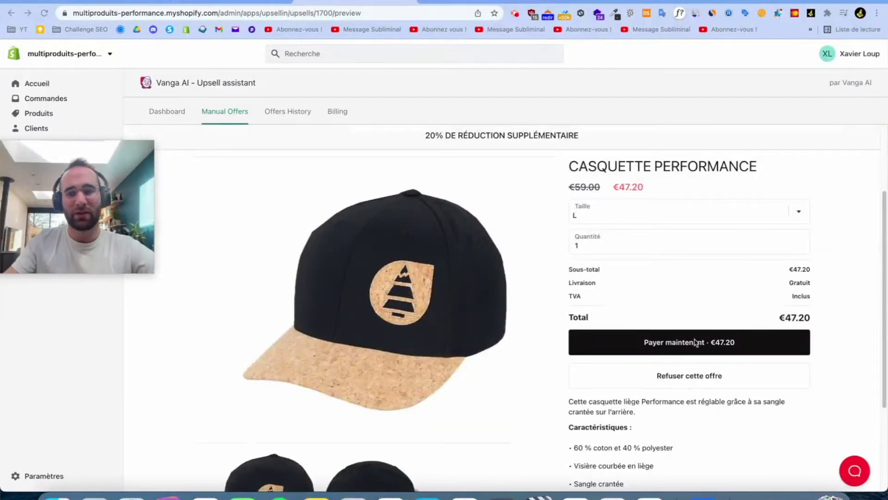
left_click(694, 346)
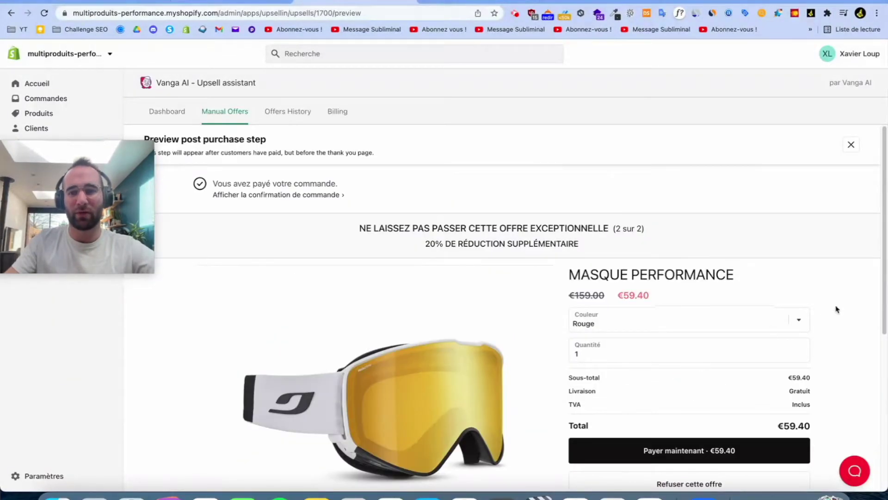
Check the MASQUE PERFORMANCE downsell's title, subtitle and prices in the preview
scroll(842, 308, "down", 2)
left_click(850, 307)
left_click_drag(359, 179, 460, 204)
left_click(460, 204)
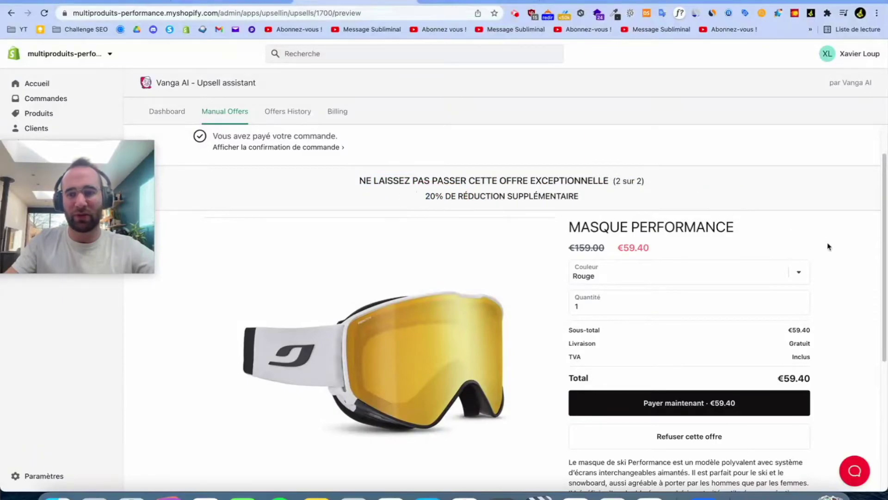
scroll(600, 235, "down", 1)
left_click_drag(555, 237, 610, 237)
left_click(571, 236)
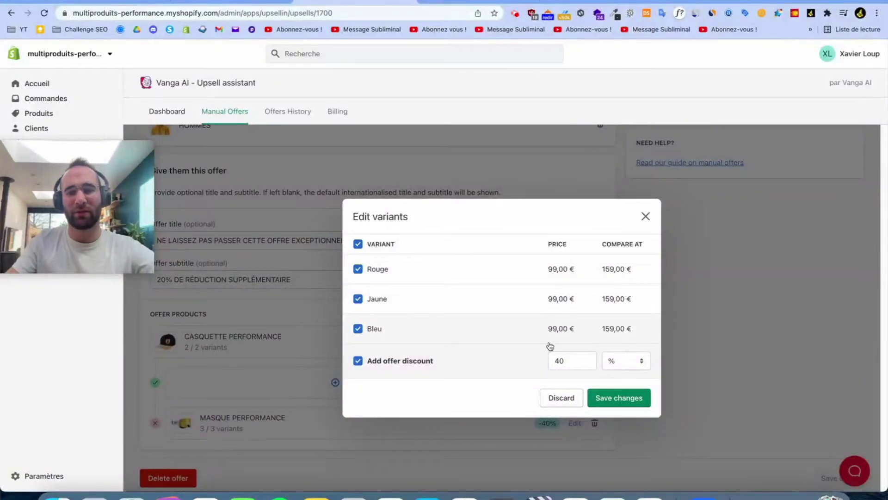
Review the variants and discount settings of the MASQUE PERFORMANCE downsell on the offer's edit page
left_click(601, 404)
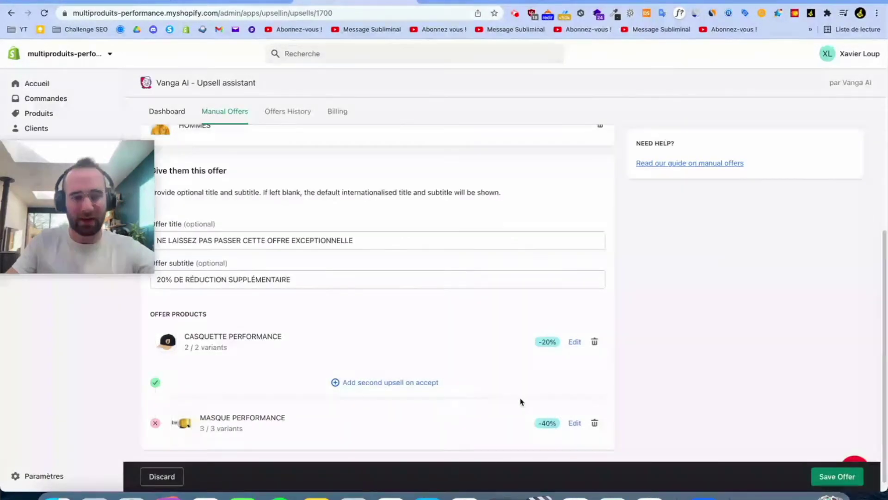
left_click(576, 411)
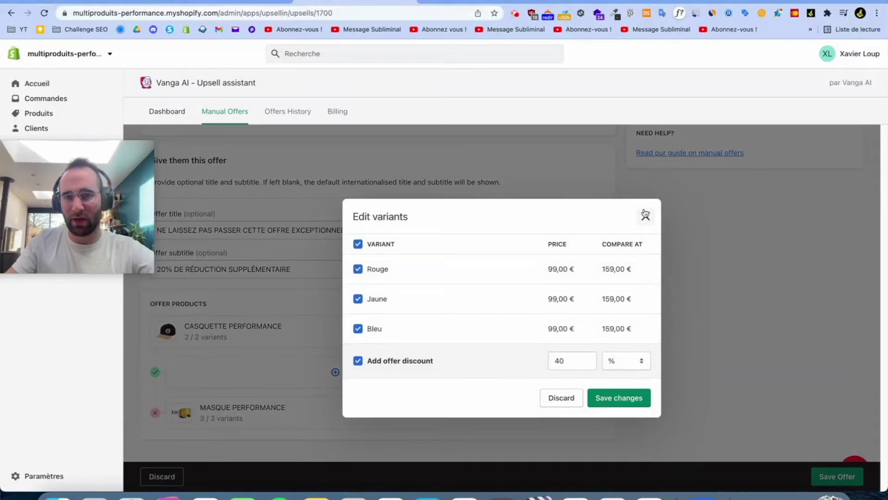
left_click(645, 215)
Add SAC ANTI AVALANCHE AIRBAG as the second upsell shown when the cap offer is accepted
left_click(364, 372)
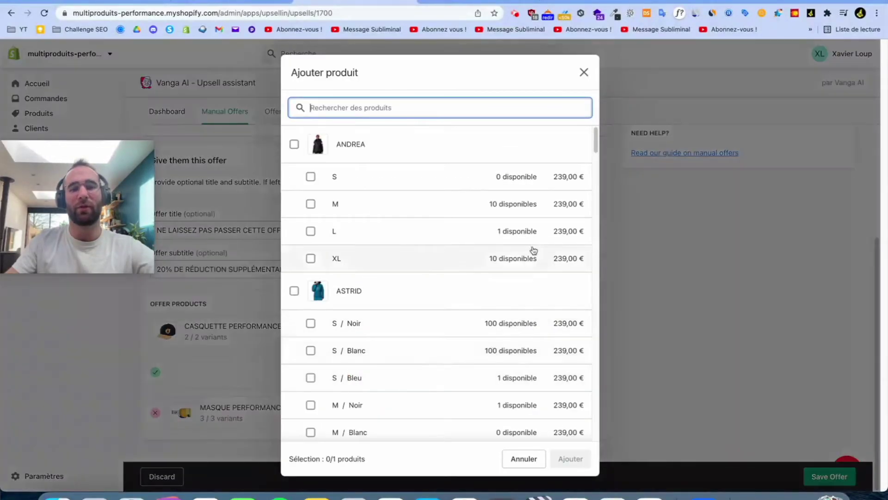
left_click_drag(595, 140, 596, 374)
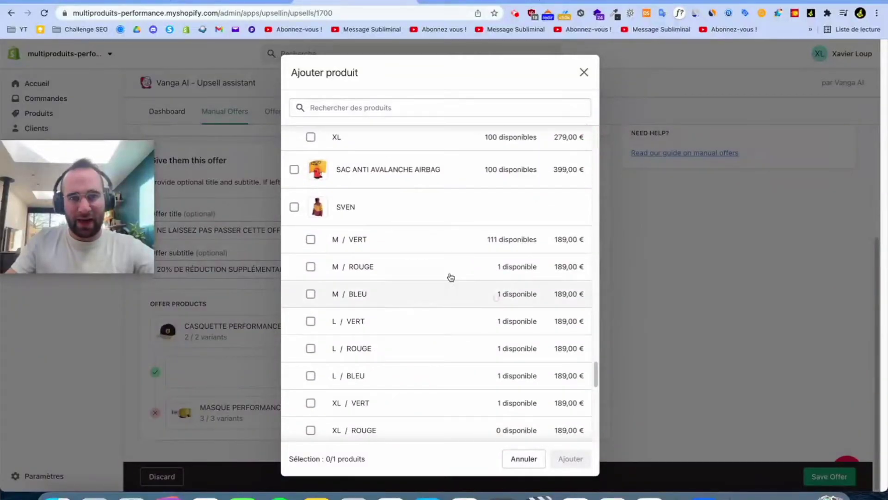
left_click(294, 169)
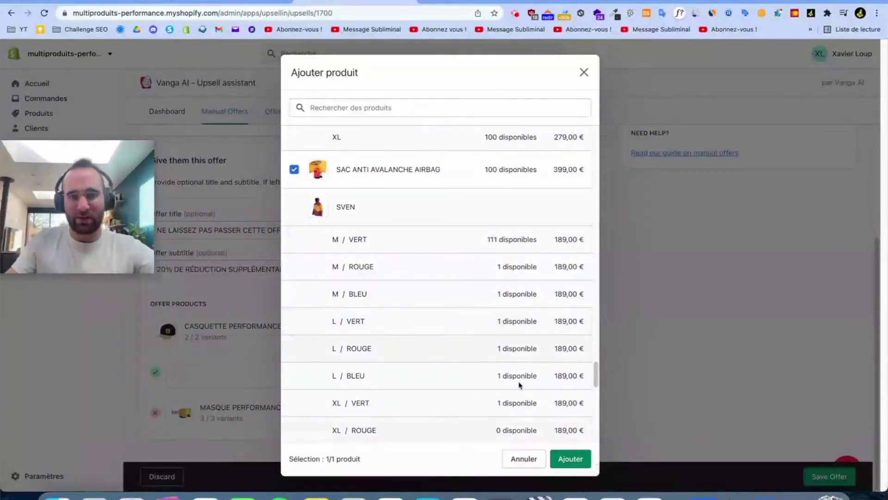
scroll(555, 395, "down", 10)
left_click(570, 458)
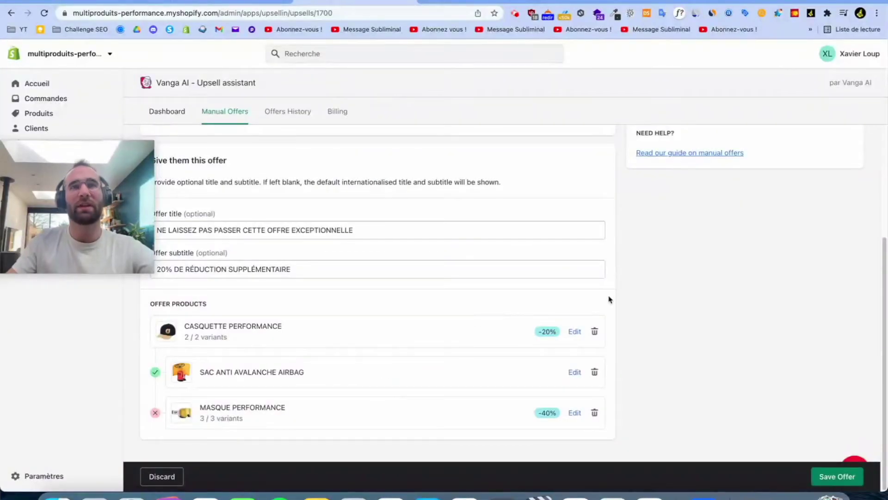
Add a 100 € offer discount to the SAC ANTI AVALANCHE AIRBAG upsell and save the offer
left_click(574, 372)
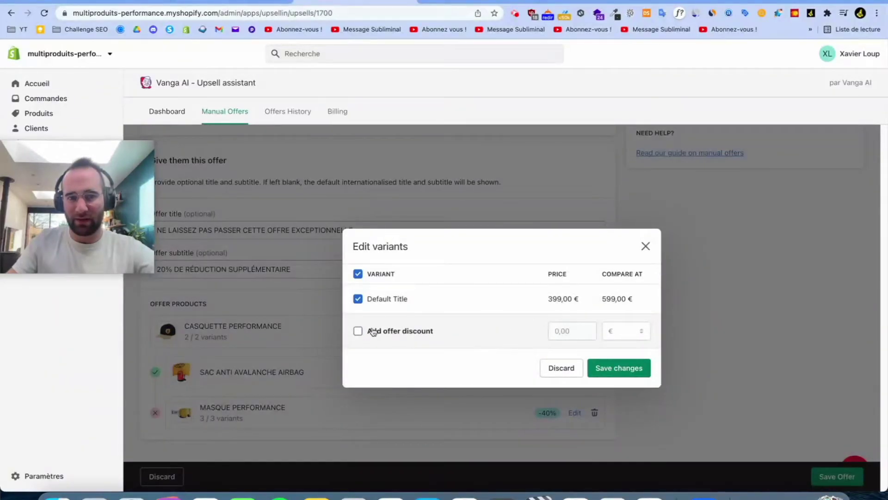
left_click(522, 332)
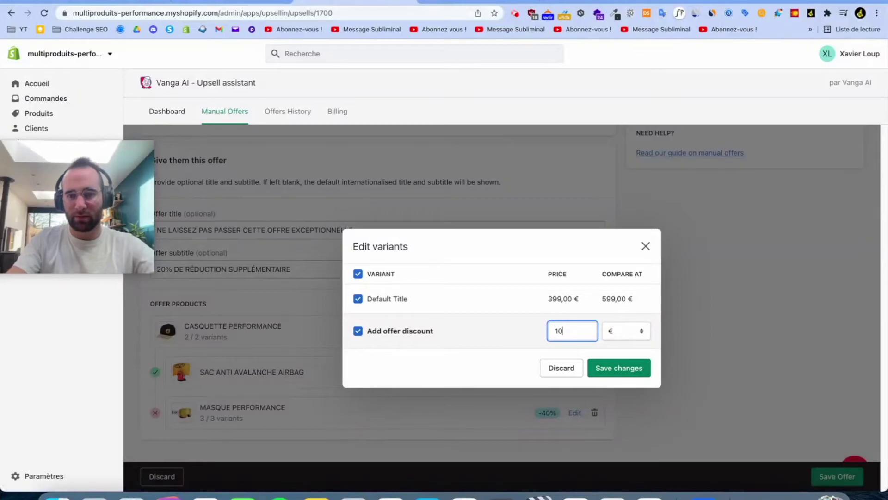
left_click(627, 374)
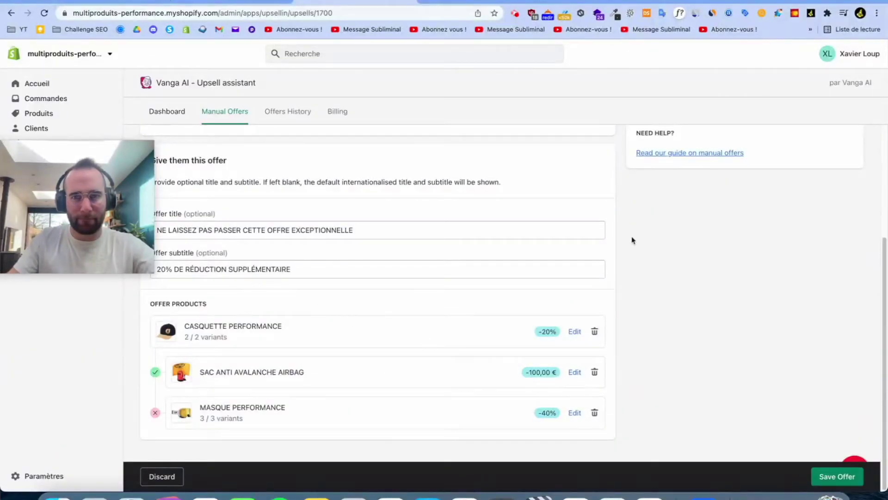
scroll(740, 259, "up", 4)
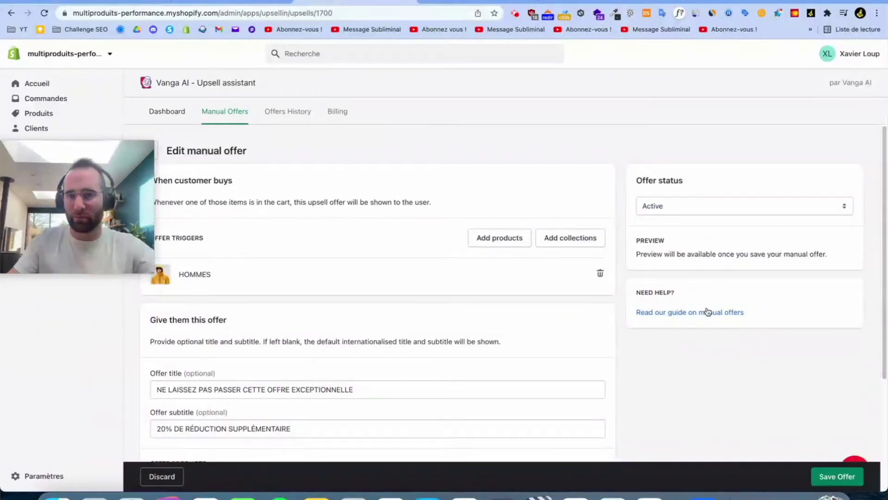
left_click(837, 476)
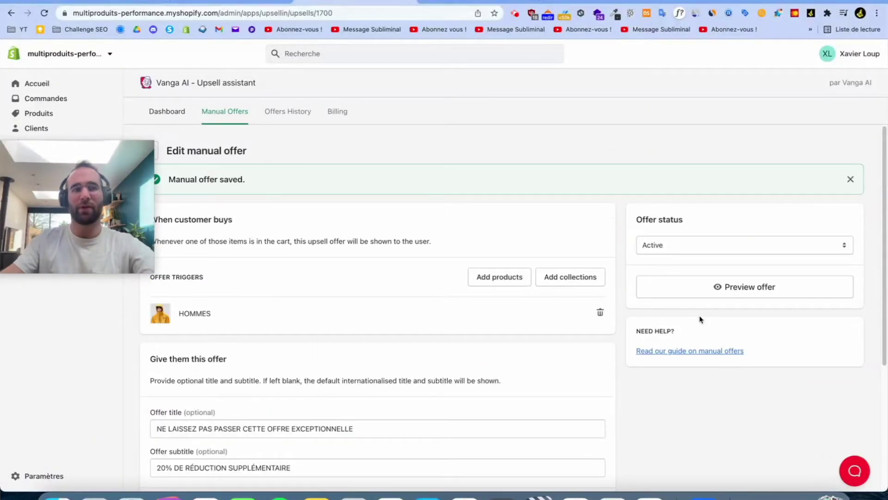
Preview the accept path by paying for the cap offer and the SAC ANTI AVALANCHE AIRBAG upsell
left_click(750, 287)
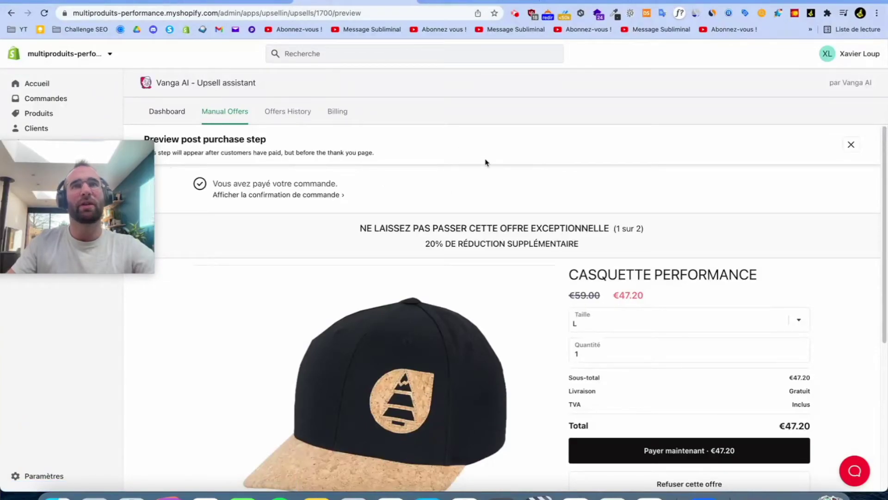
scroll(485, 162, "down", 1)
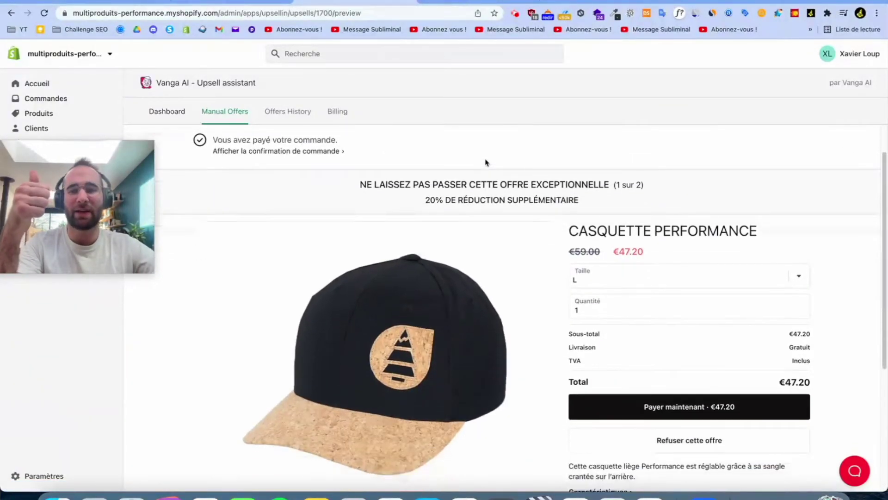
scroll(590, 215, "down", 1)
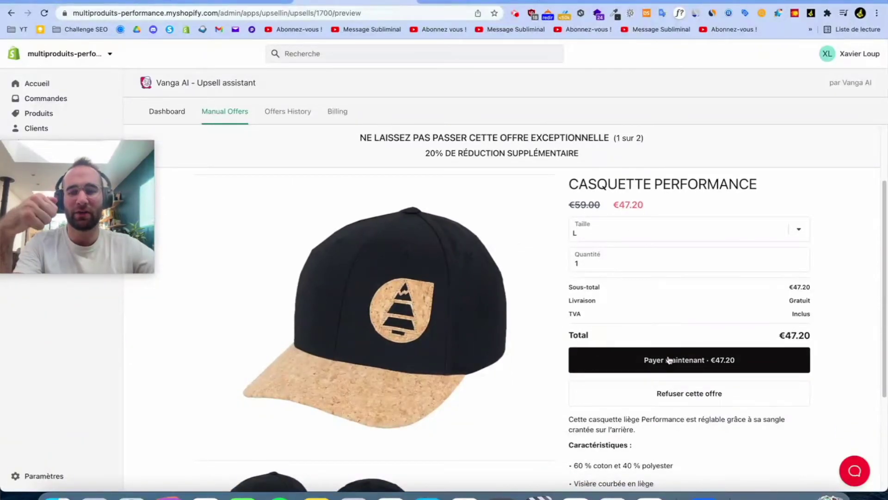
left_click(697, 360)
scroll(670, 327, "down", 1)
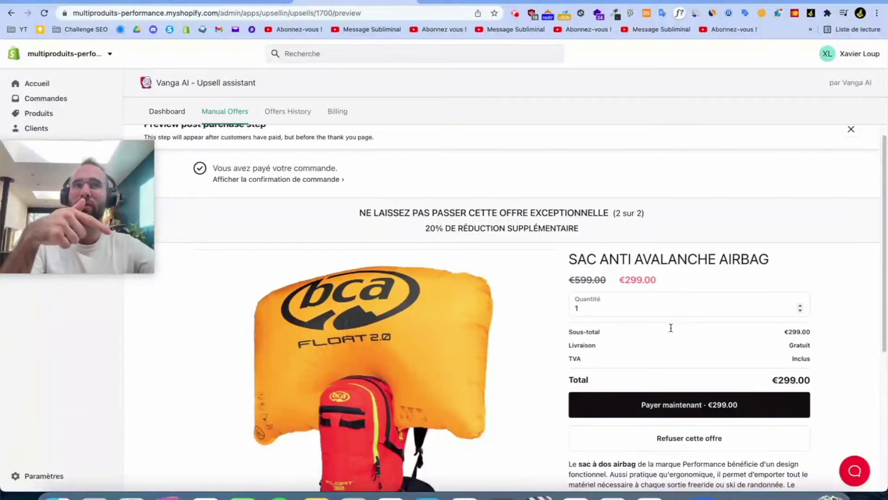
scroll(671, 327, "down", 1)
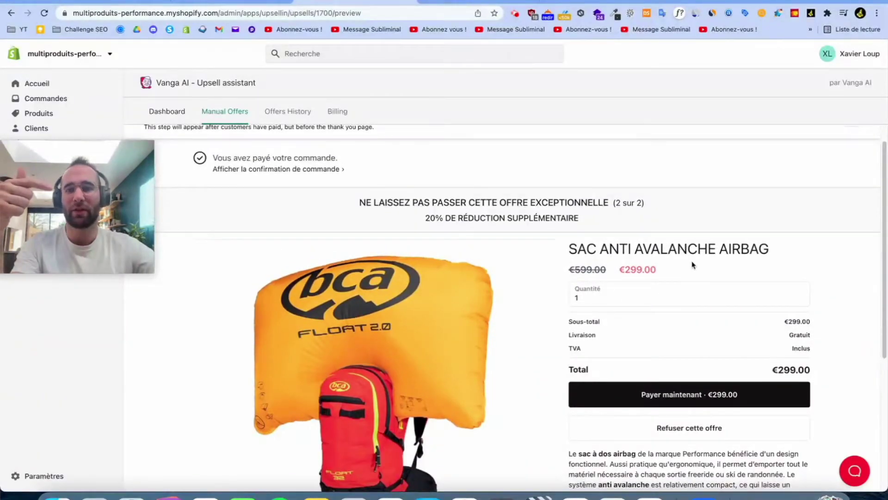
scroll(643, 279, "down", 1)
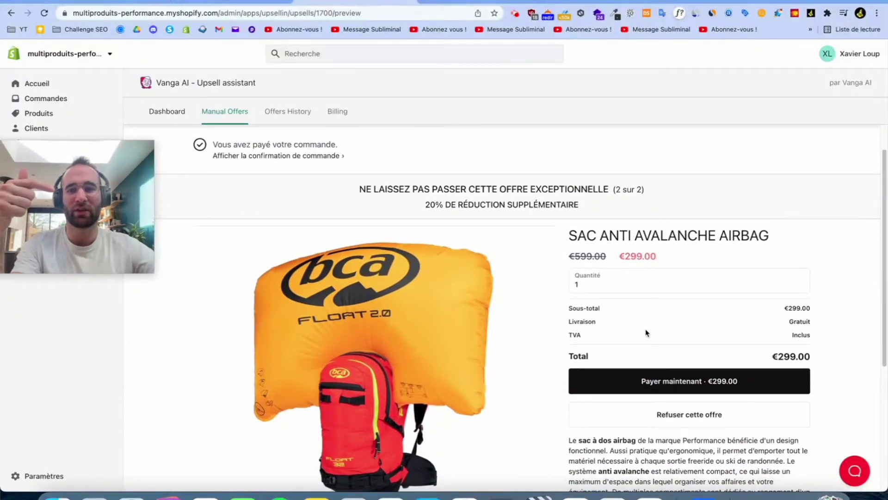
left_click(687, 385)
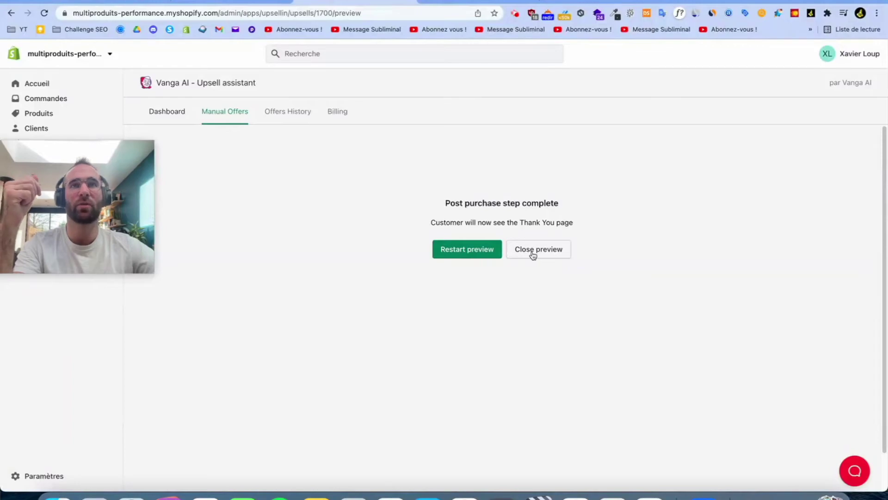
Restart the preview, refuse the cap offer and examine the MASQUE PERFORMANCE downsell page
left_click(476, 254)
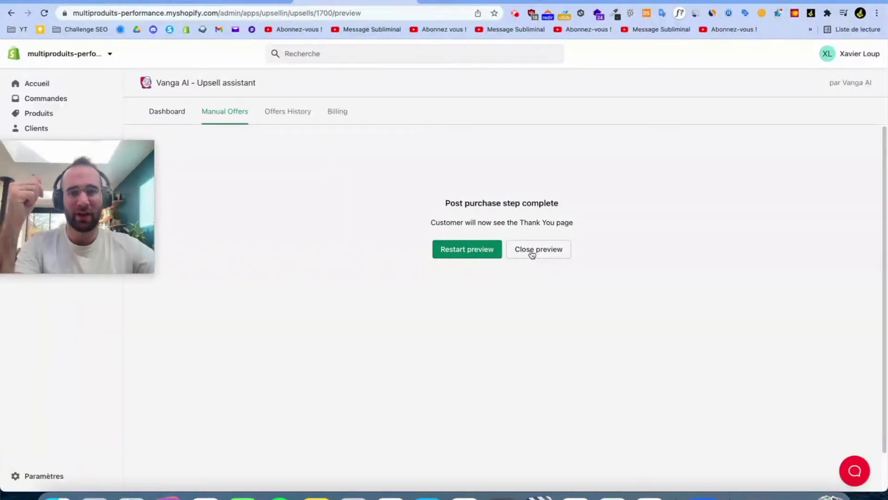
scroll(848, 269, "down", 3)
scroll(694, 303, "up", 2)
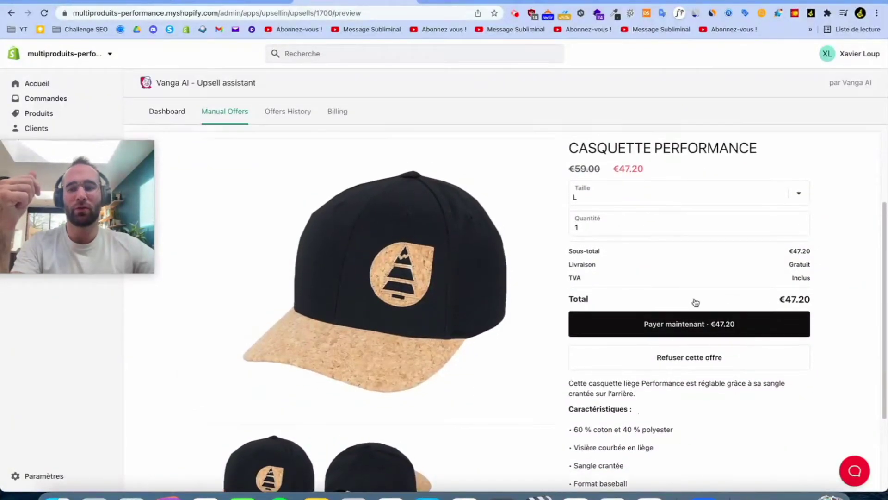
left_click(676, 386)
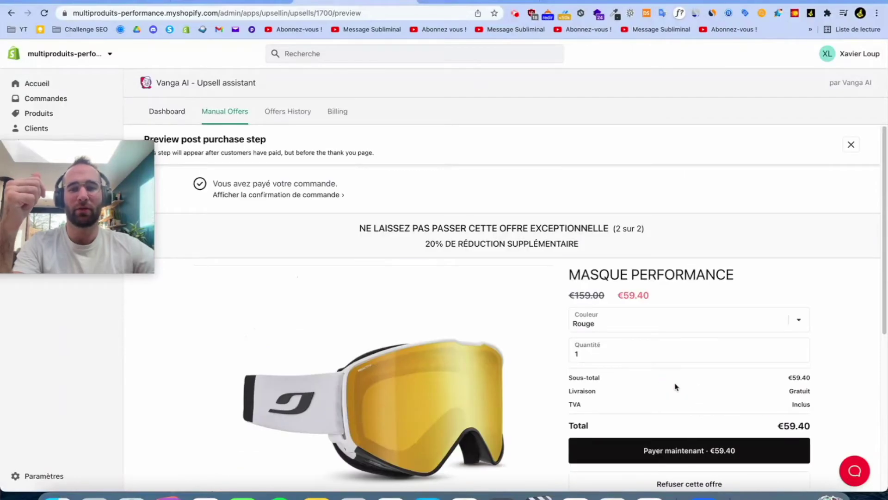
scroll(675, 386, "down", 3)
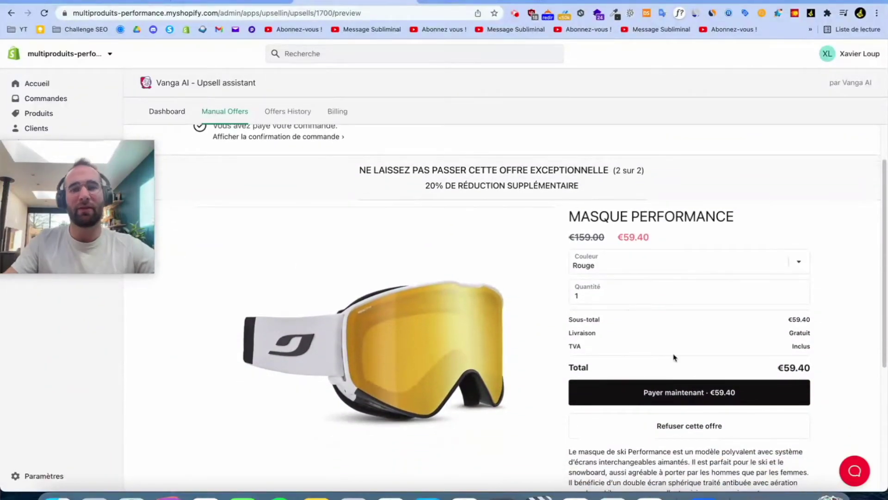
scroll(853, 306, "down", 2)
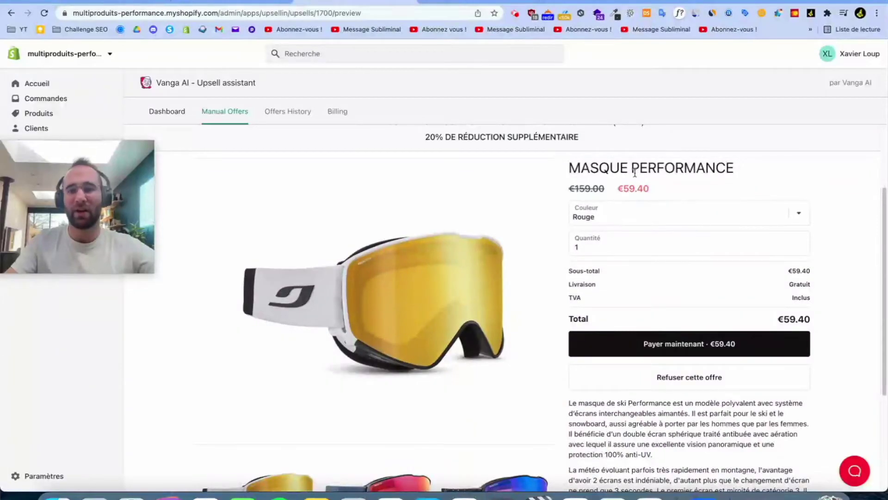